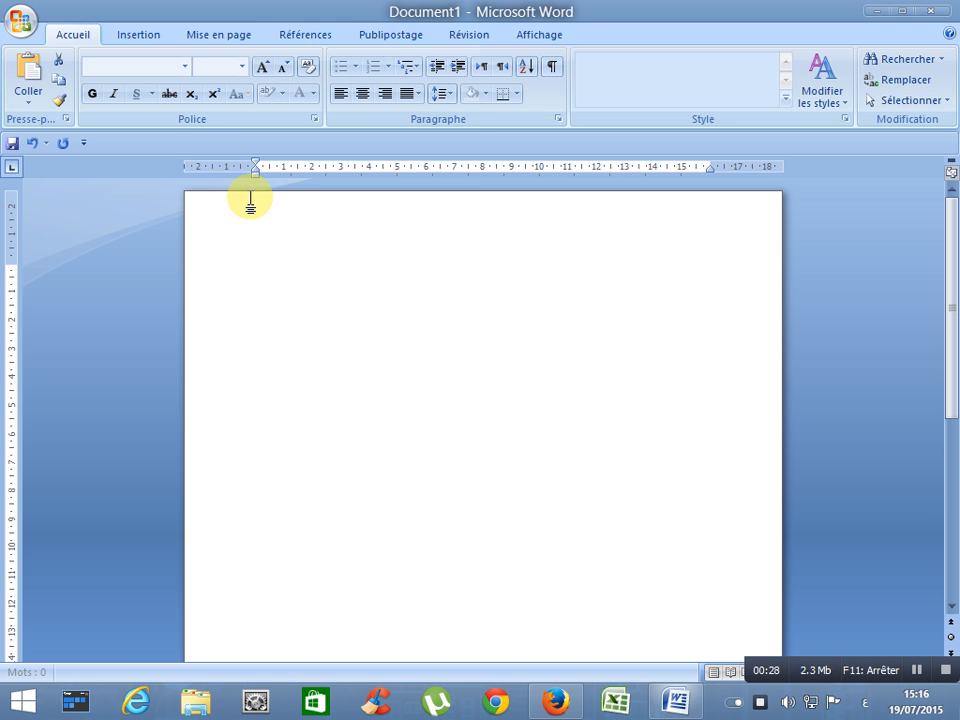
Insert a table of 8 columns by 7 rows at the start of the page and delete it
click(140, 38)
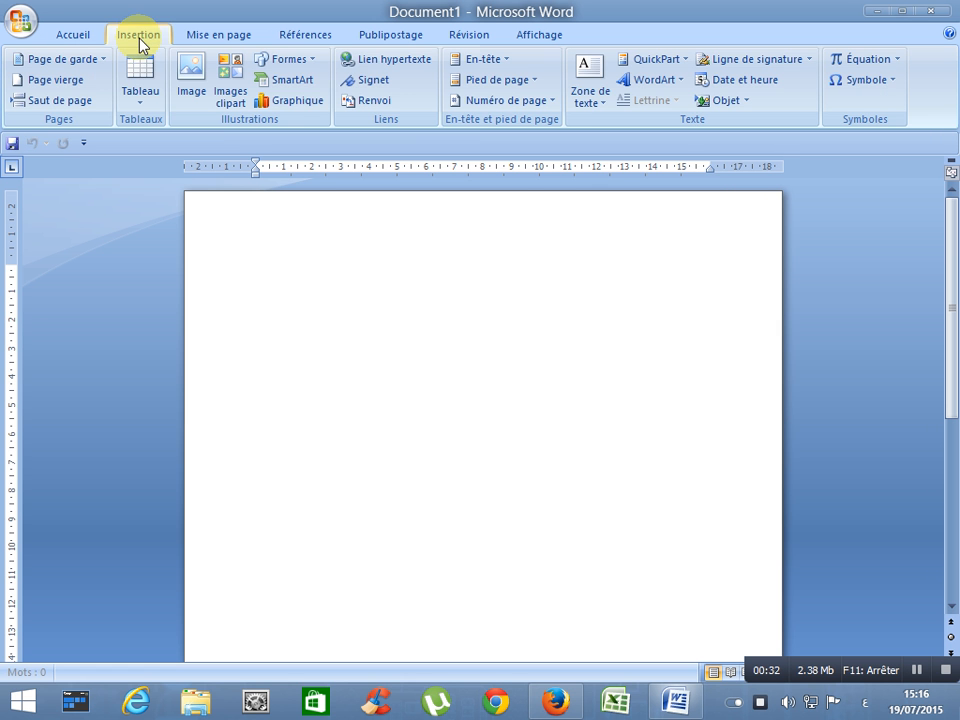
click(147, 94)
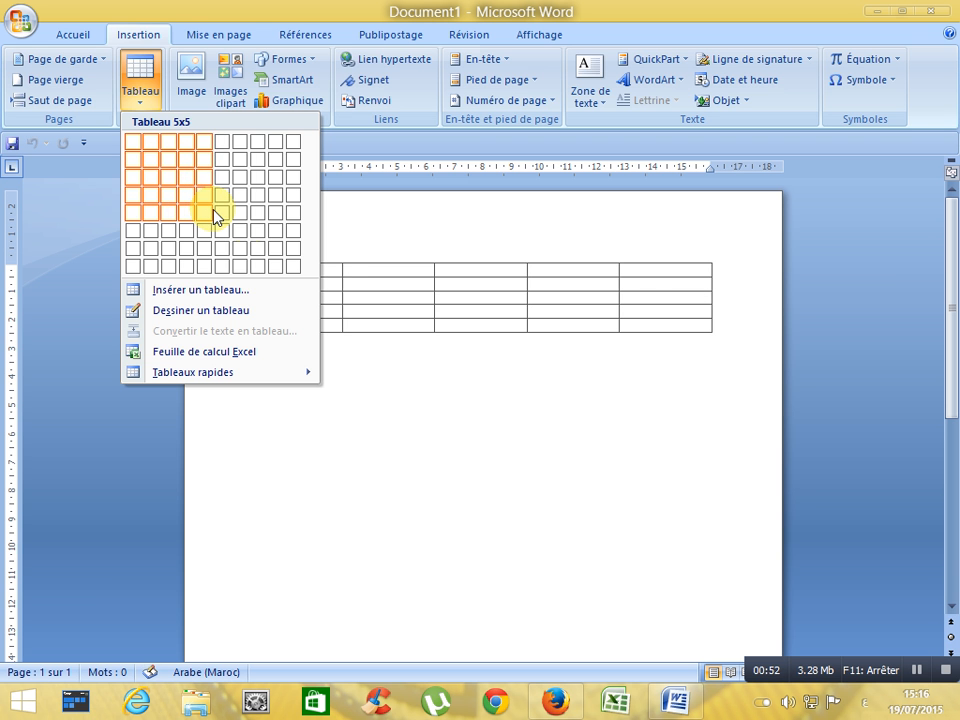
click(258, 248)
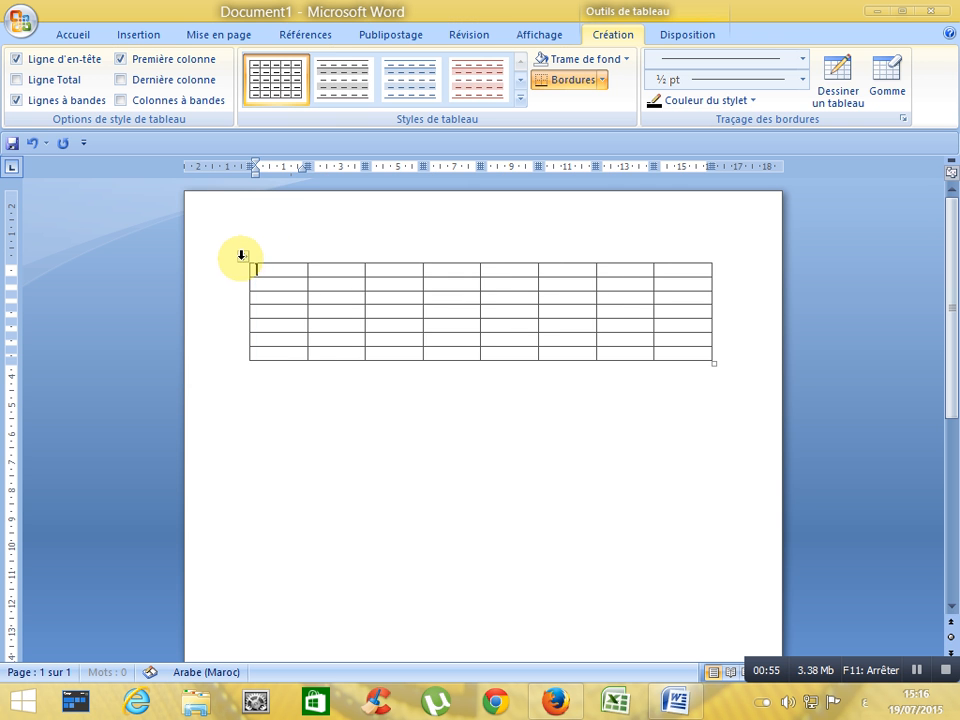
click(241, 259)
key(BackSpace)
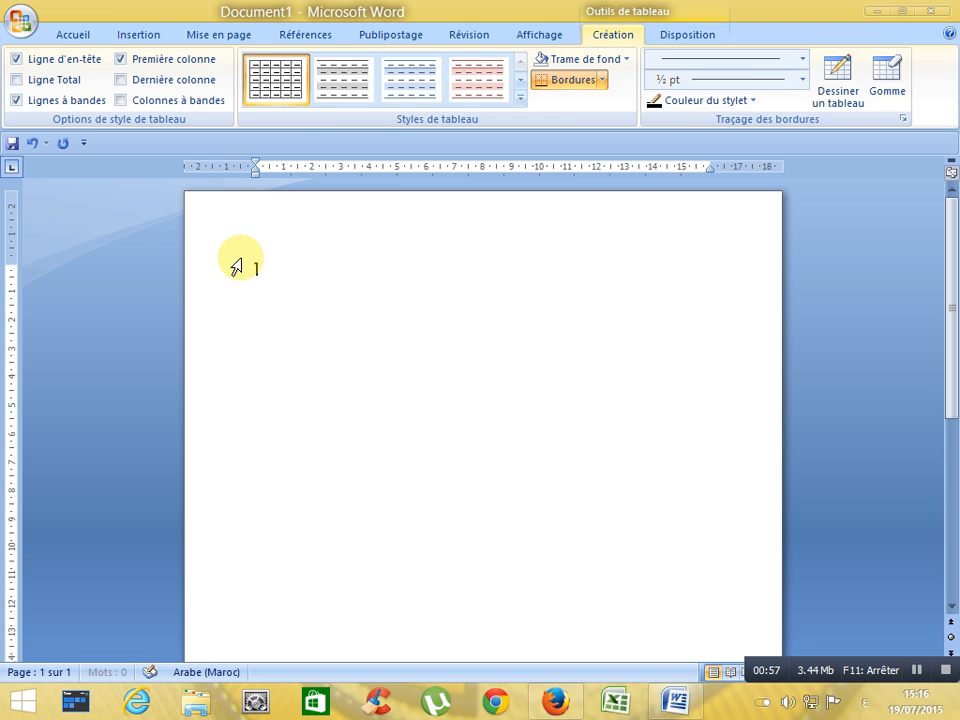
Insert a table with 8 columns and 10 rows, keeping the automatic fixed column width
click(130, 36)
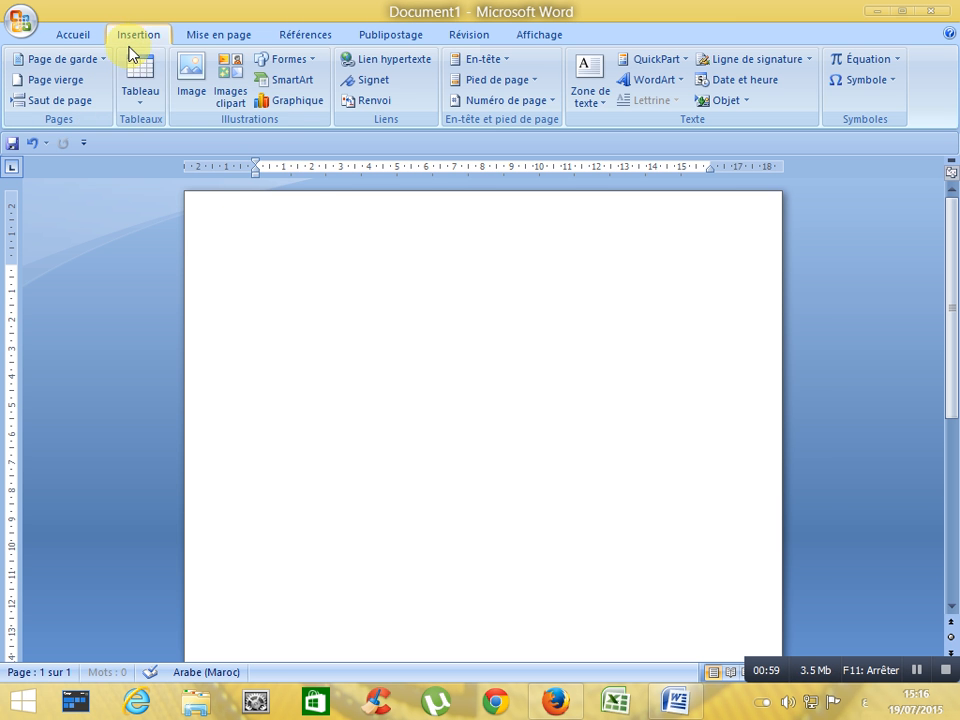
click(141, 93)
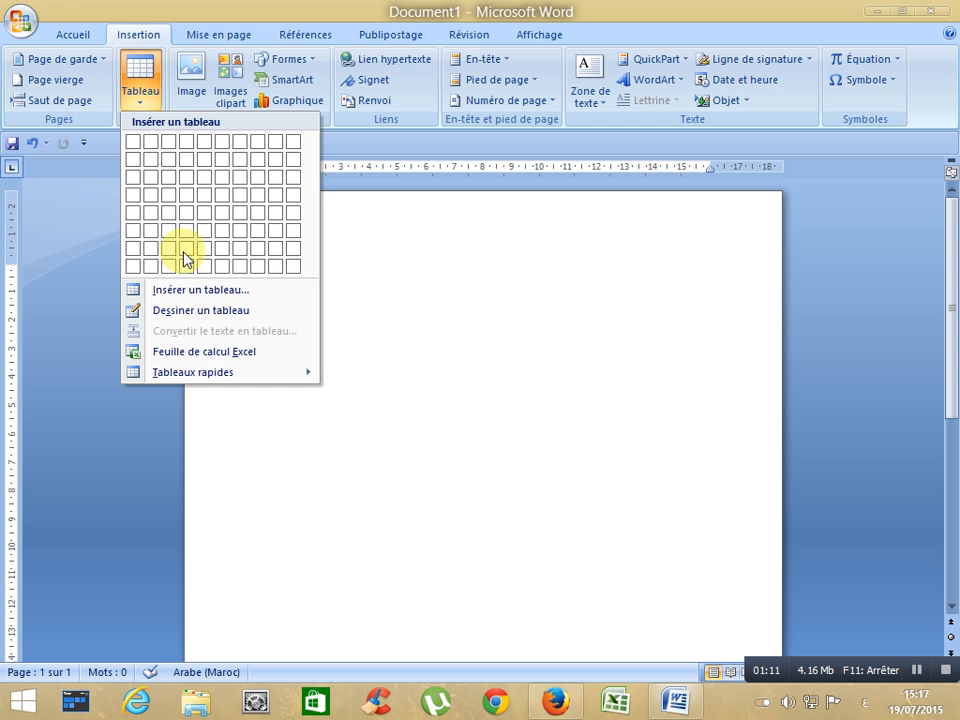
click(198, 291)
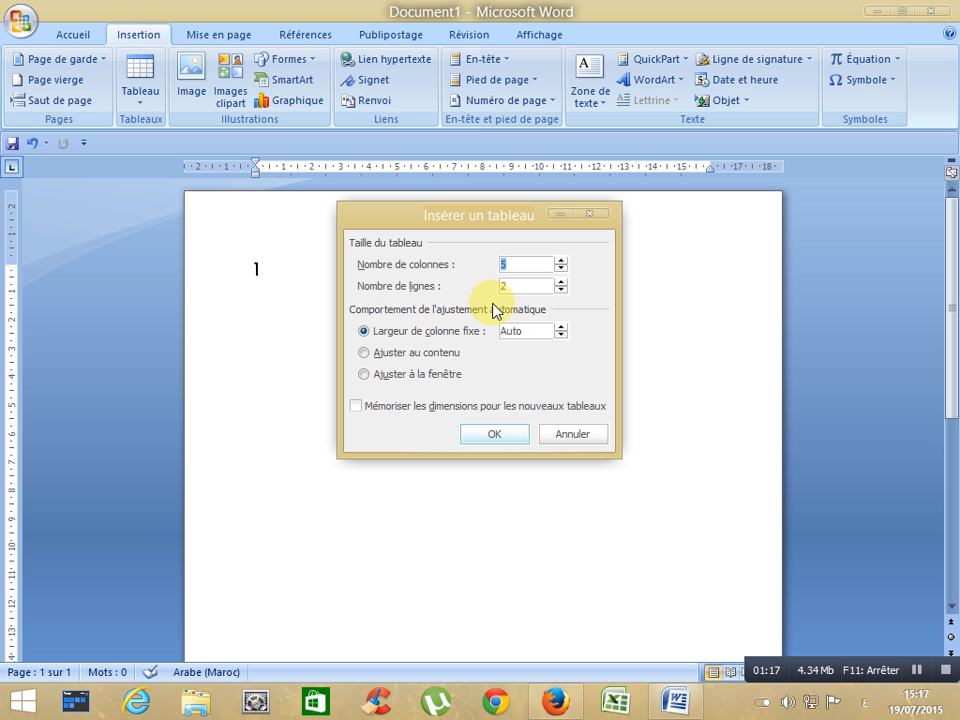
click(561, 261)
click(561, 261)
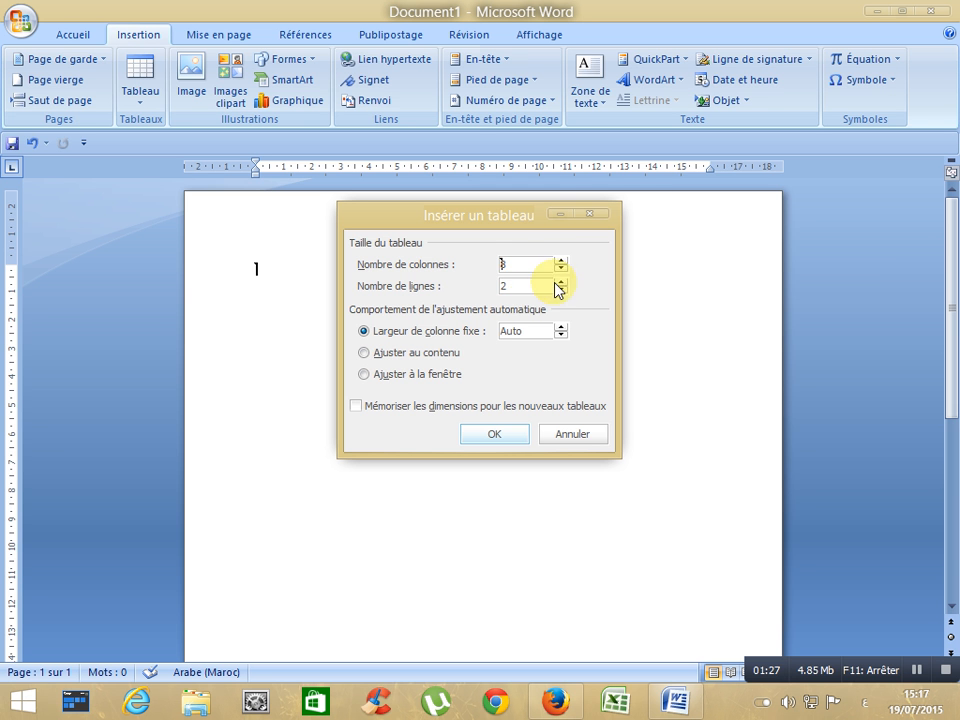
click(526, 286)
click(562, 283)
click(562, 283)
click(562, 283)
click(562, 283)
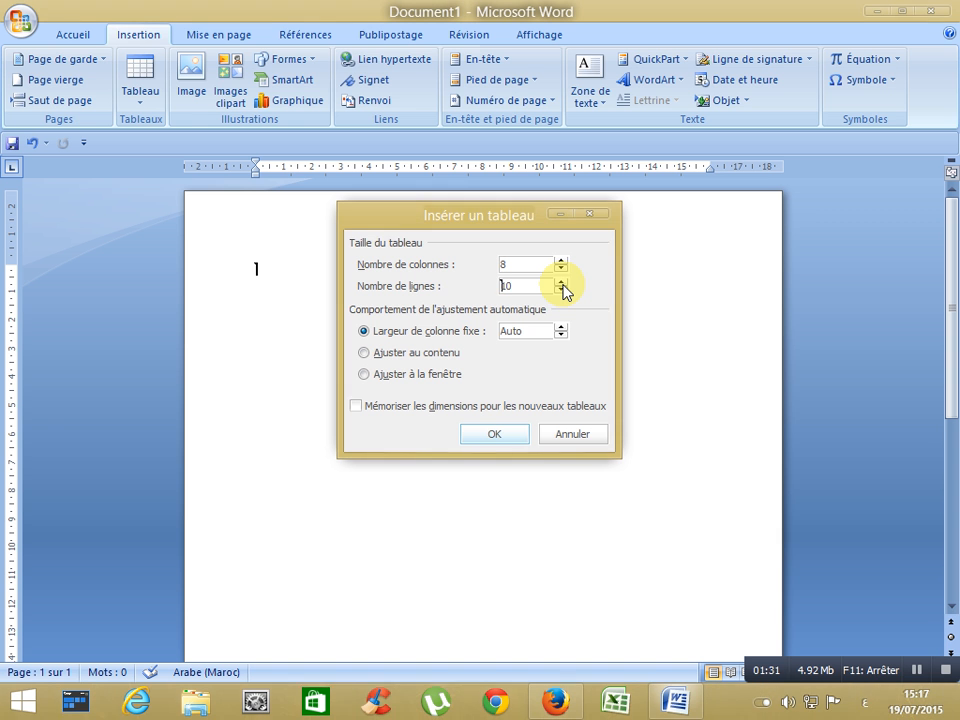
click(506, 434)
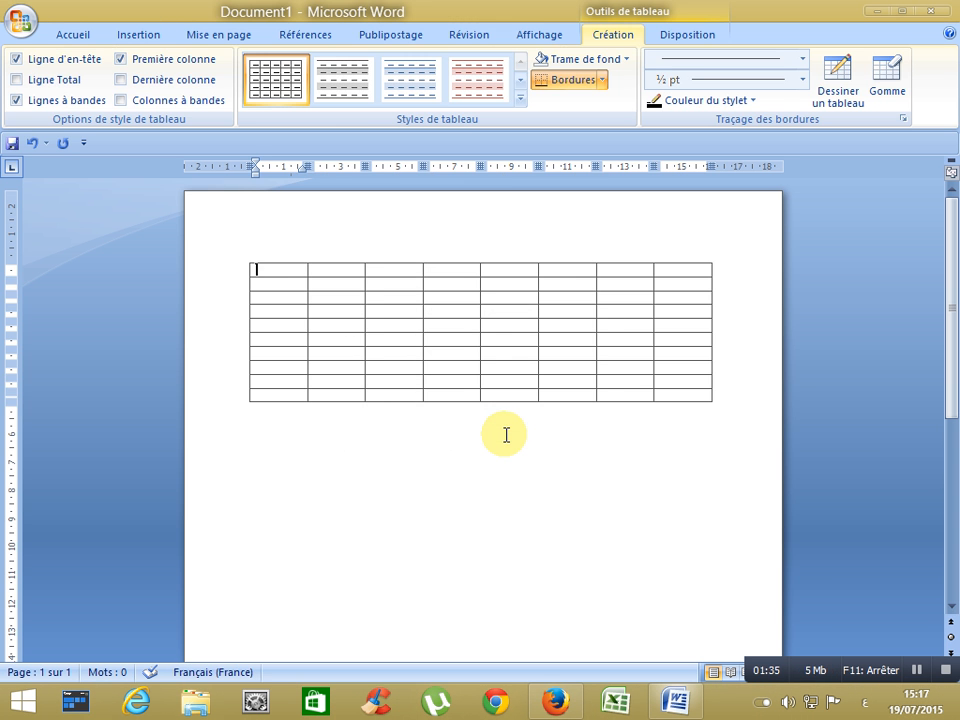
Move the whole table down and back up near the page's upper margin, and stretch it to about 15 cm high
click(317, 298)
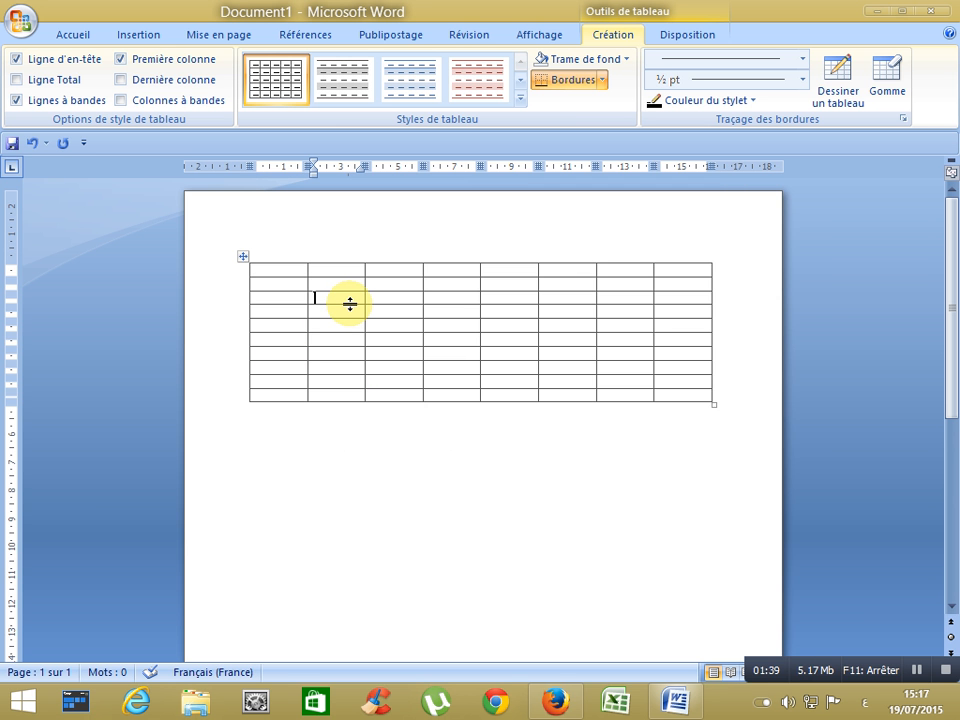
click(302, 270)
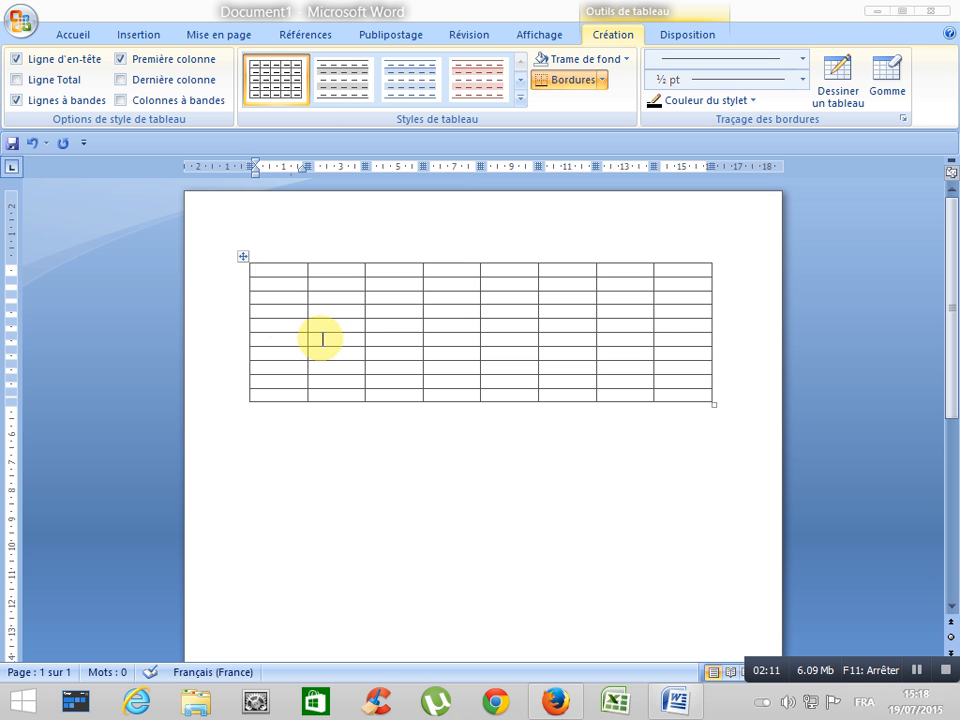
click(242, 258)
drag(240, 259, 244, 535)
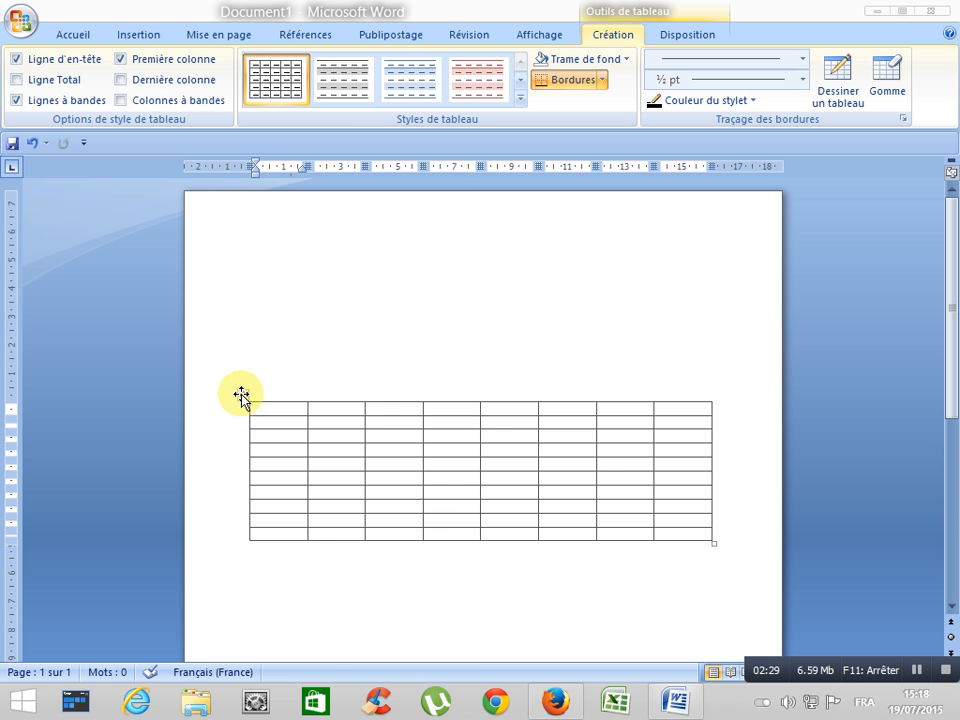
drag(241, 394, 237, 247)
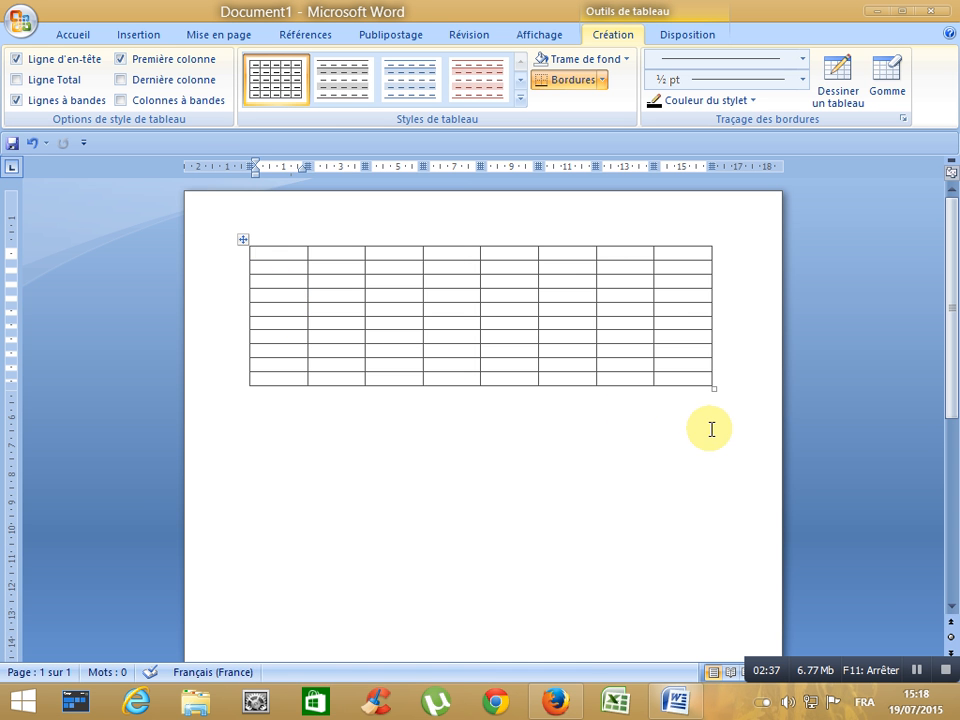
click(704, 379)
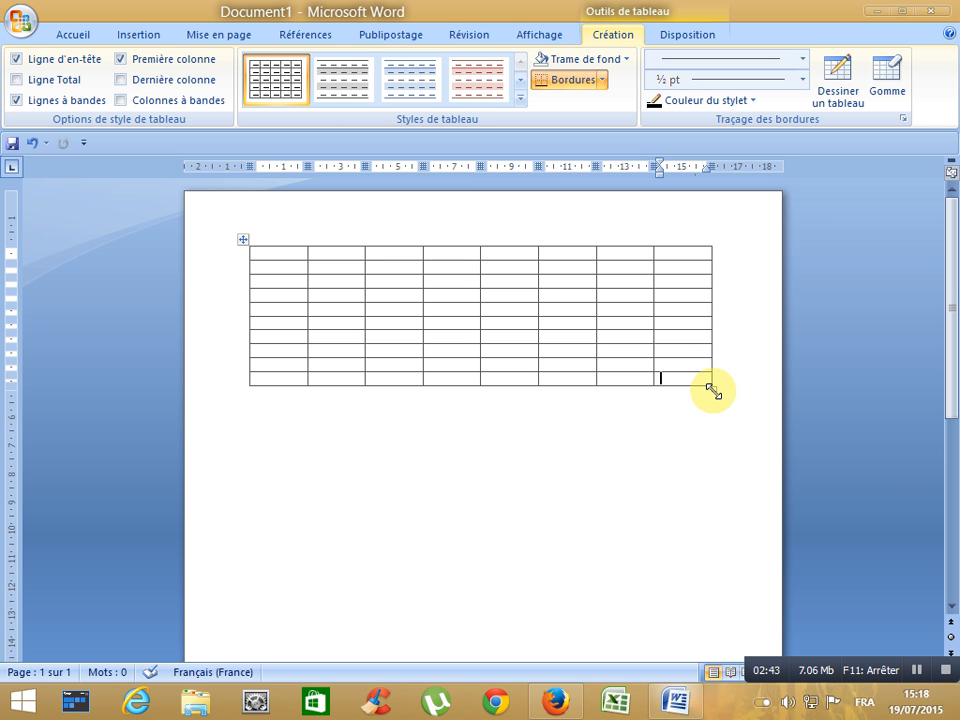
drag(712, 389, 710, 658)
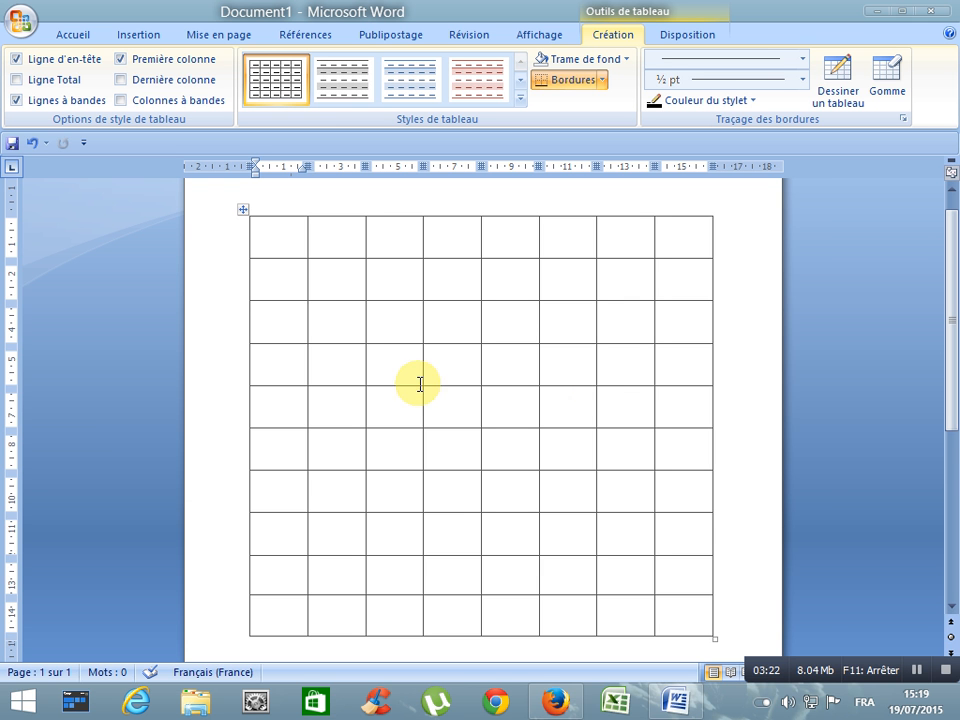
Merge all the cells of the table's first row into a single cell
drag(266, 251, 679, 229)
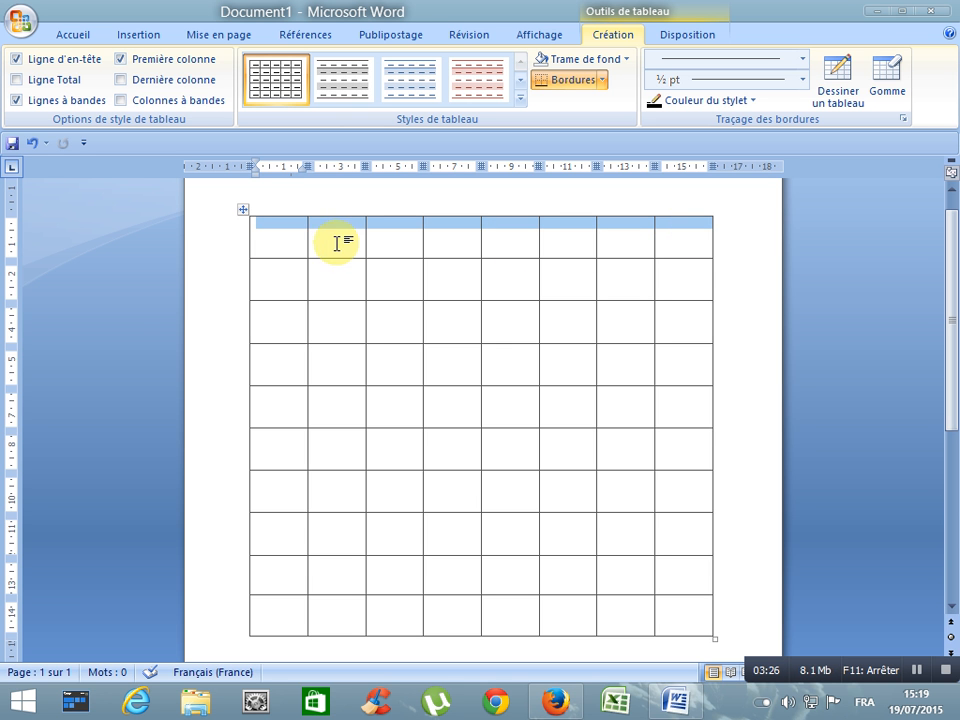
drag(296, 236, 668, 238)
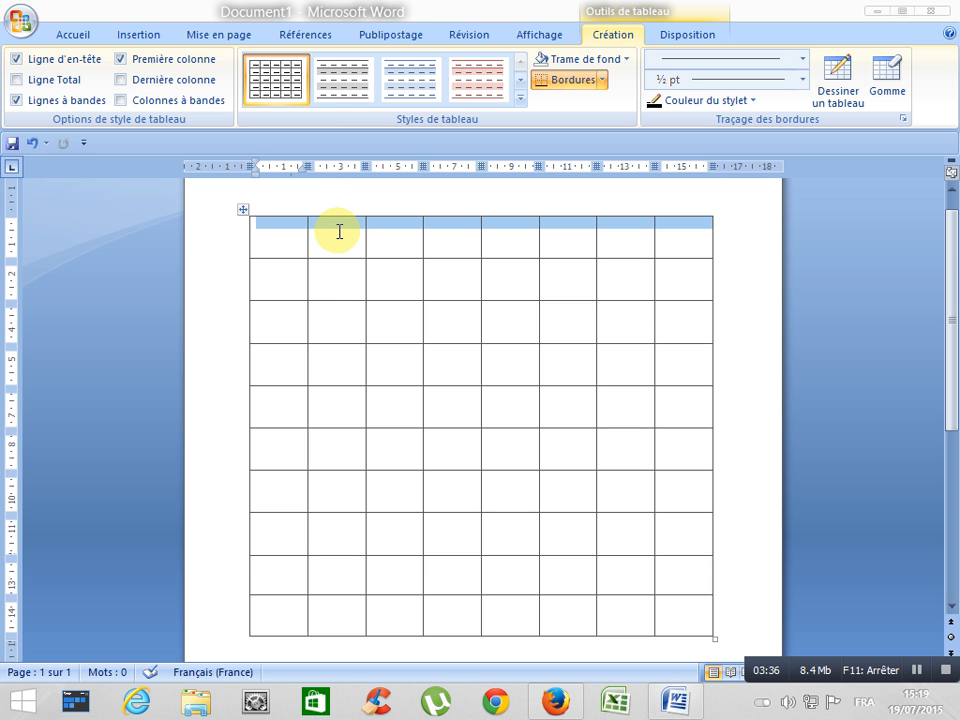
drag(291, 230, 681, 247)
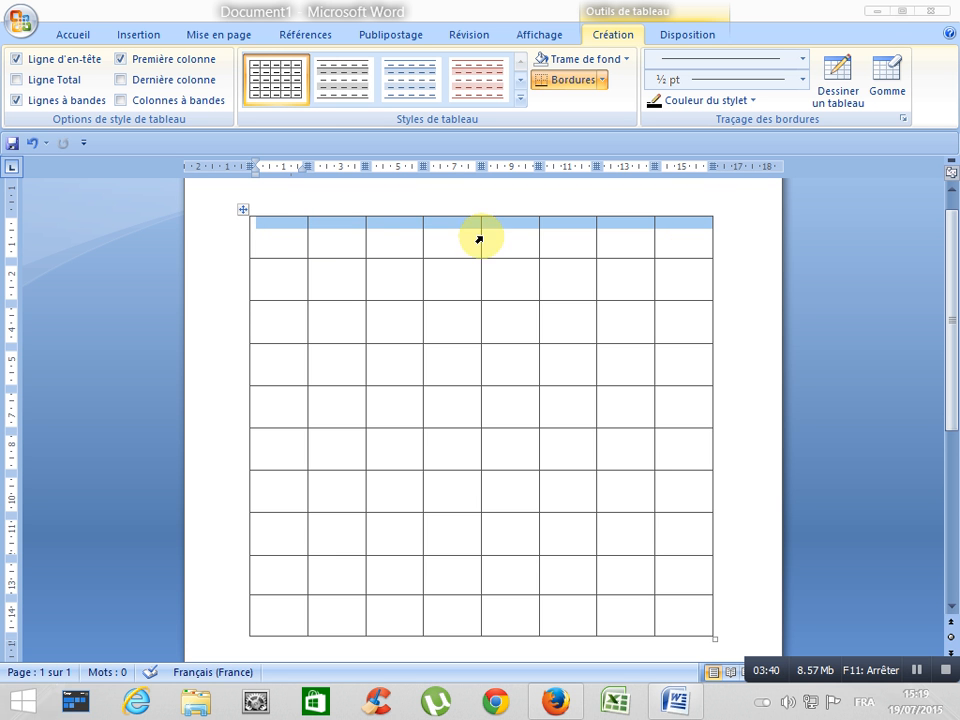
right_click(422, 223)
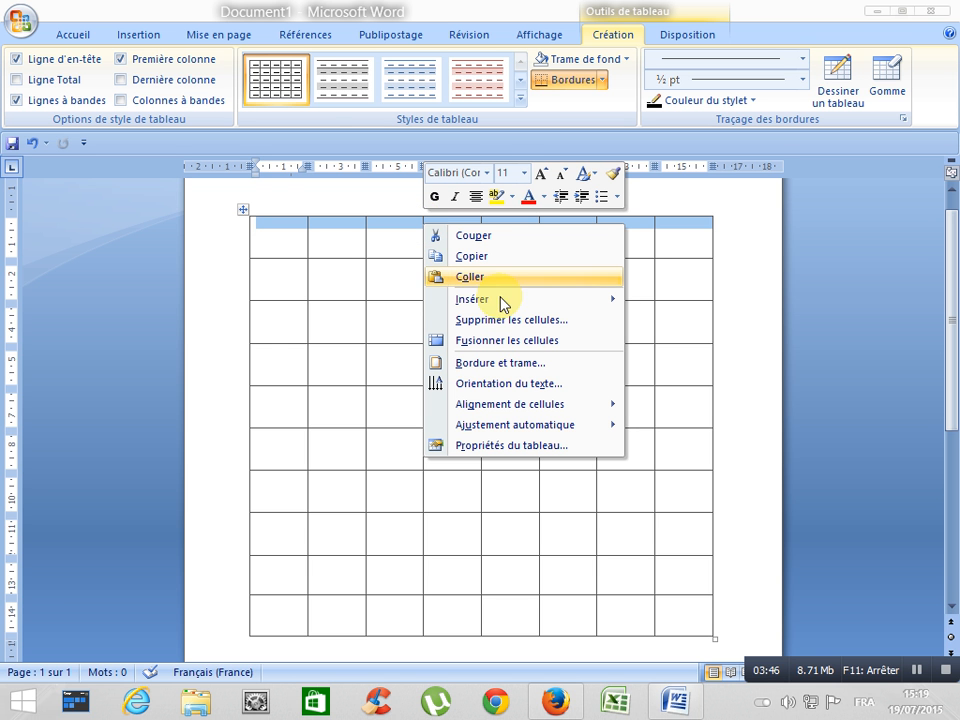
click(525, 348)
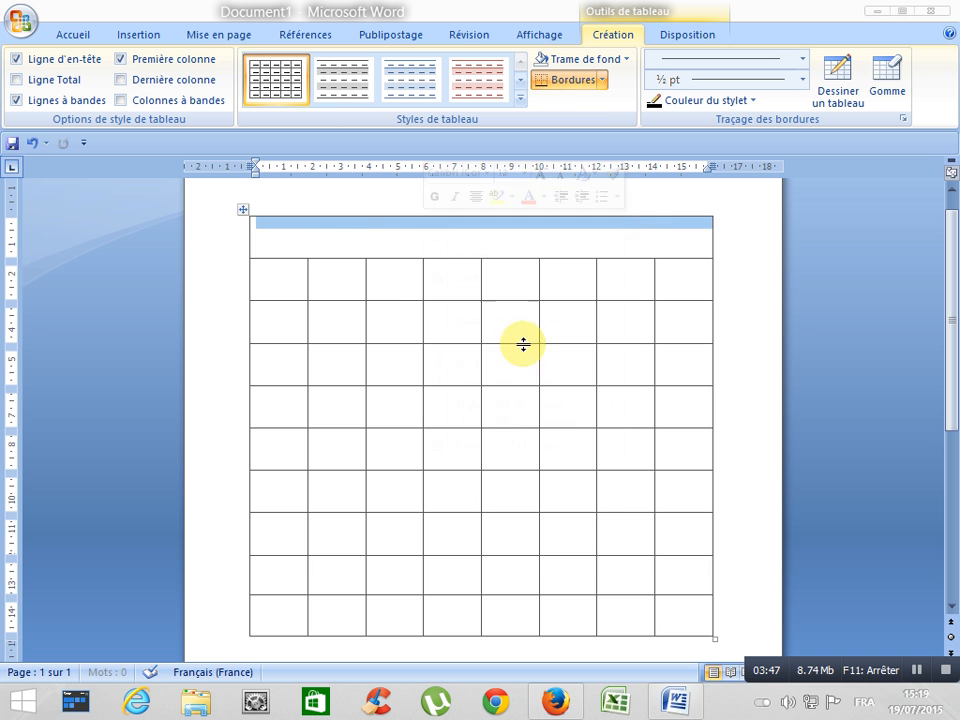
click(351, 276)
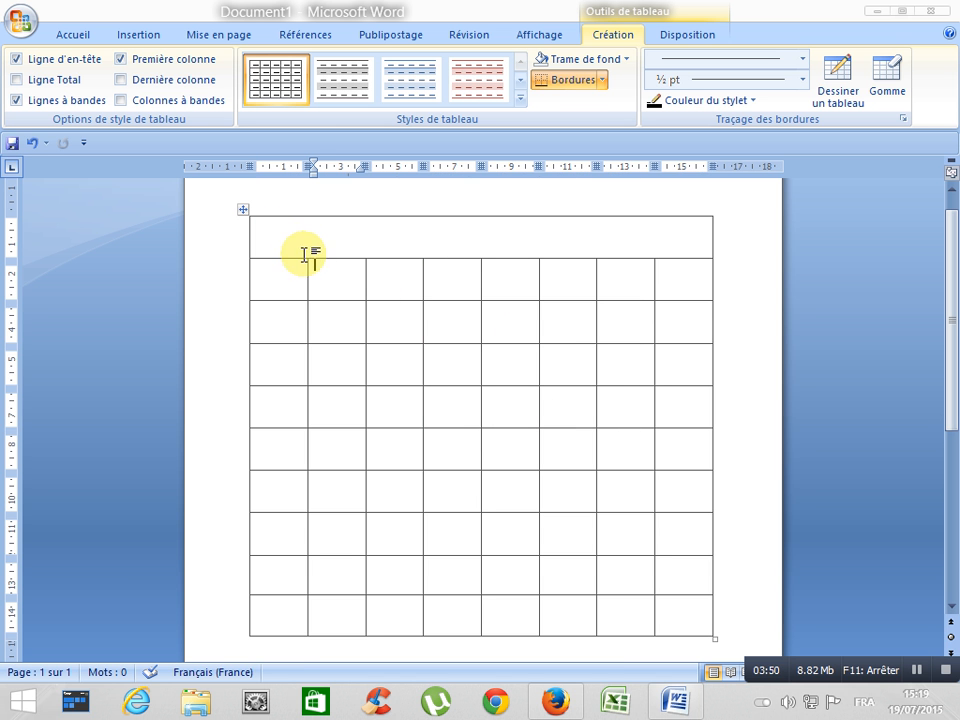
click(373, 274)
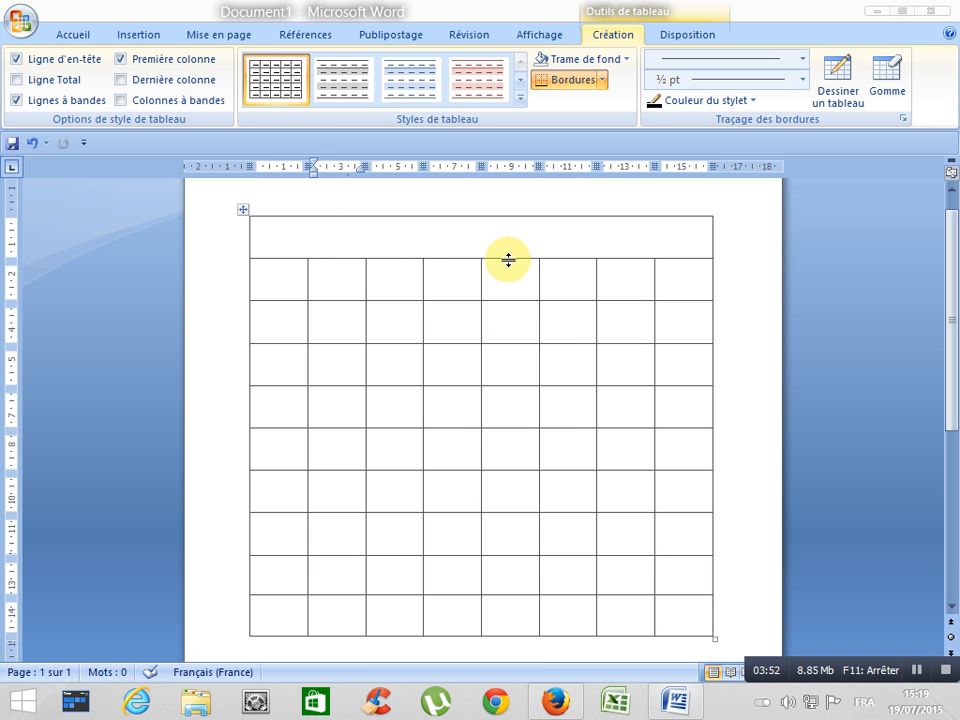
click(349, 236)
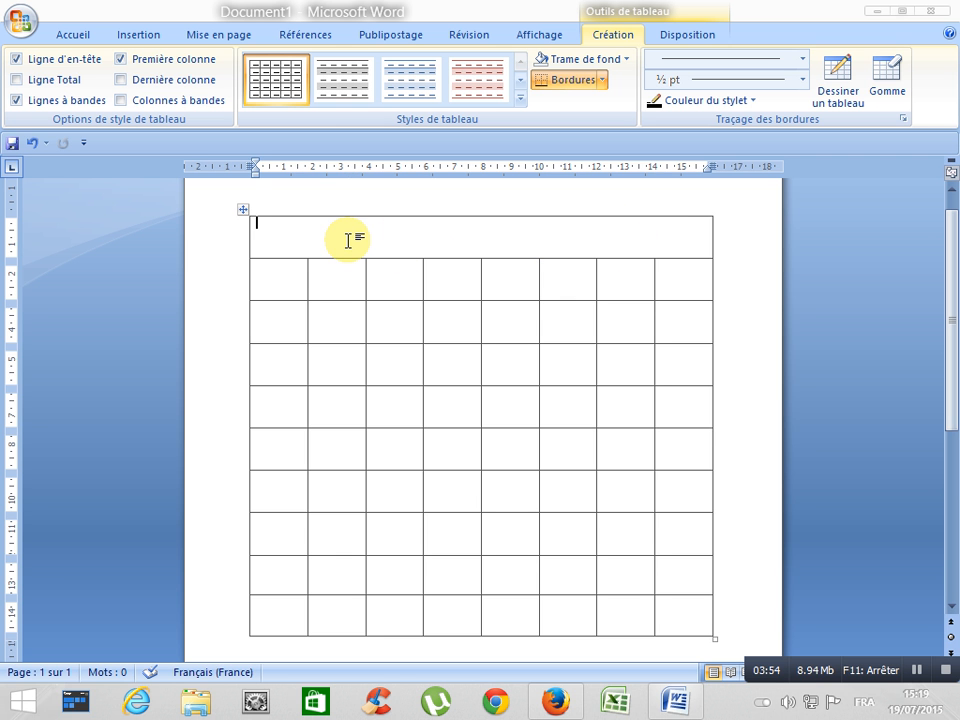
Split the merged first-row cell into 3 columns and 1 row
click(251, 239)
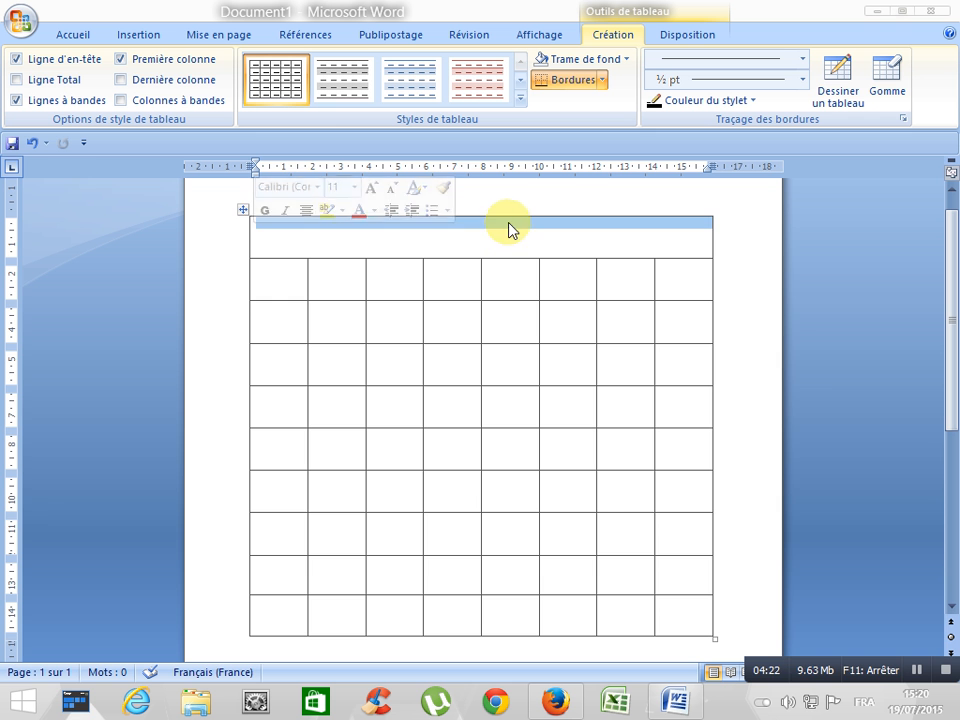
click(315, 236)
click(246, 233)
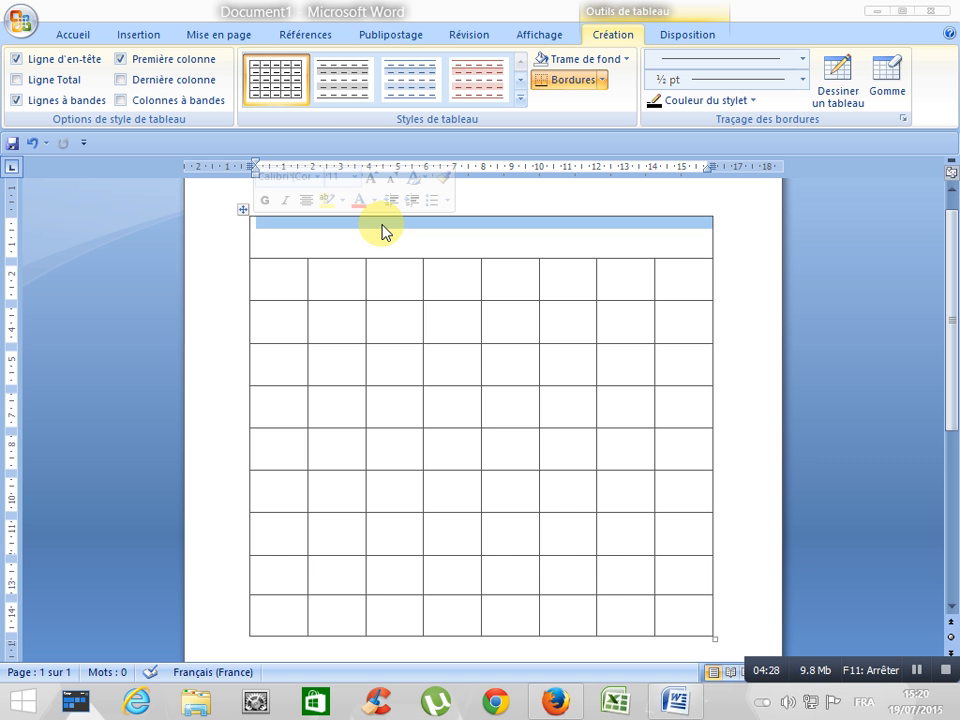
right_click(383, 228)
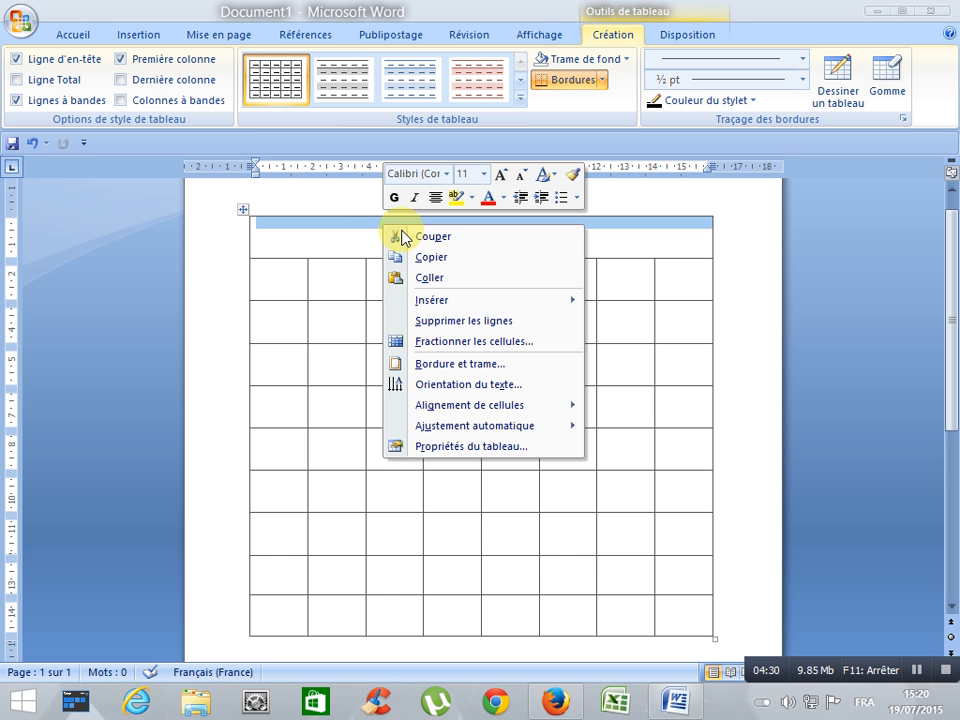
click(471, 344)
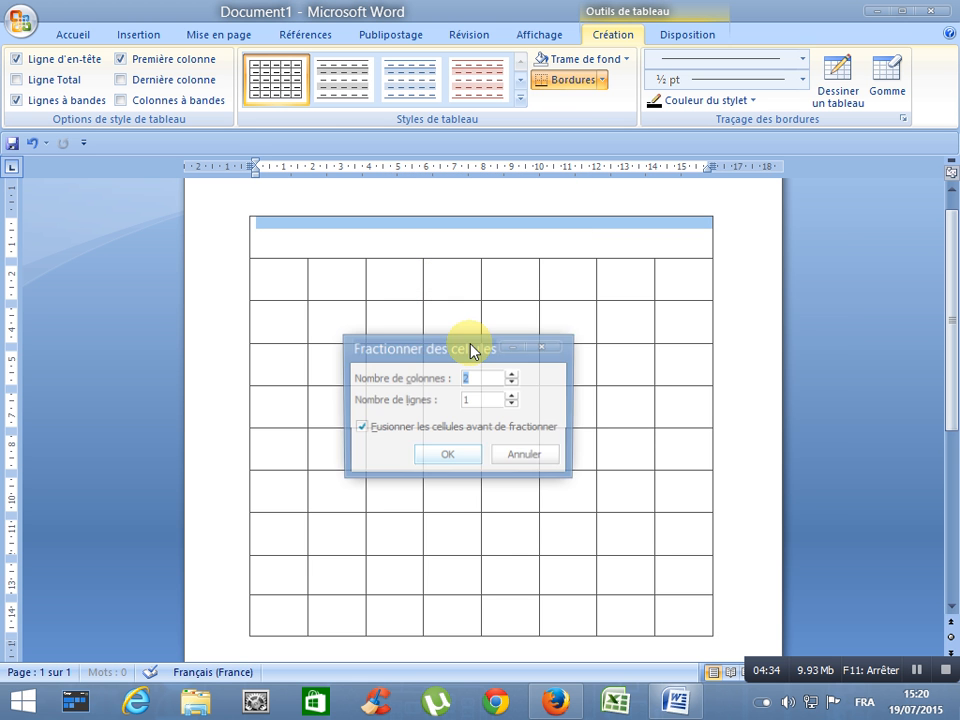
drag(454, 348, 321, 306)
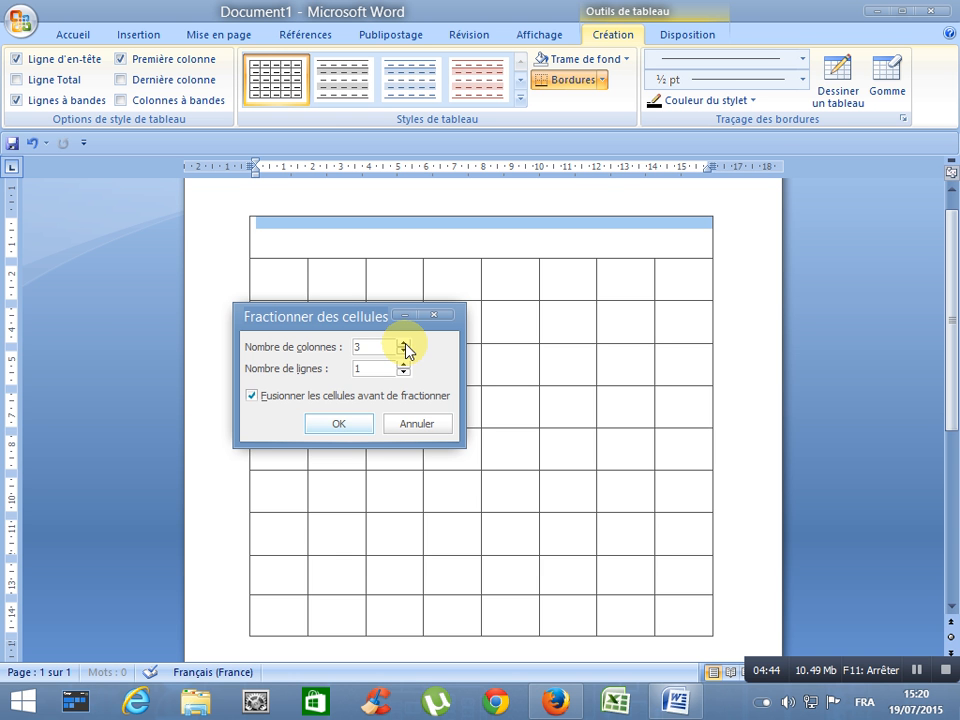
click(366, 369)
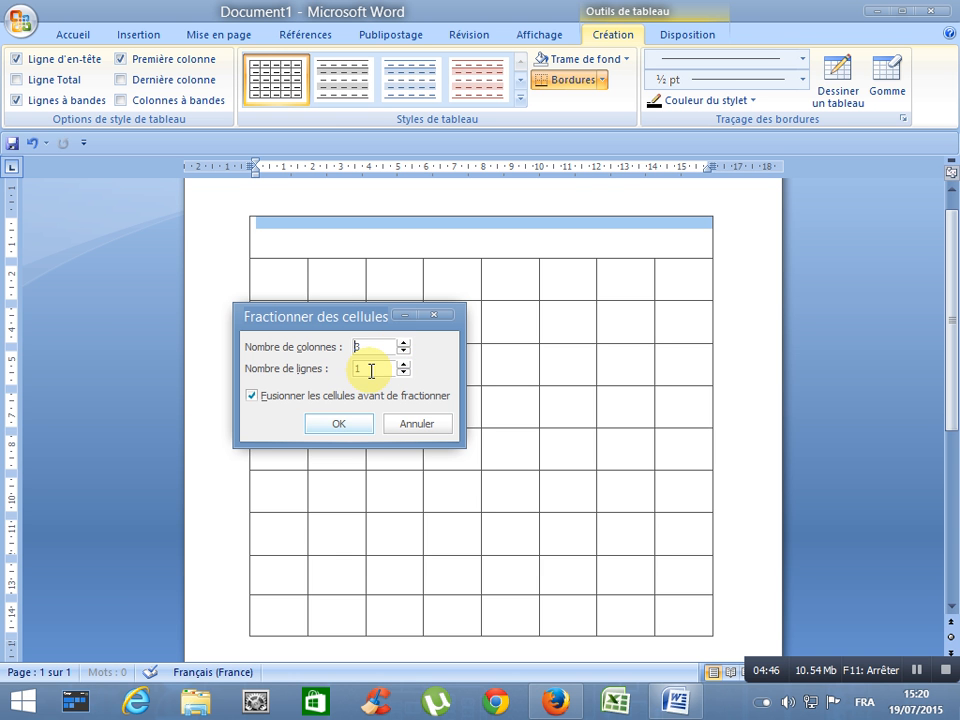
click(337, 424)
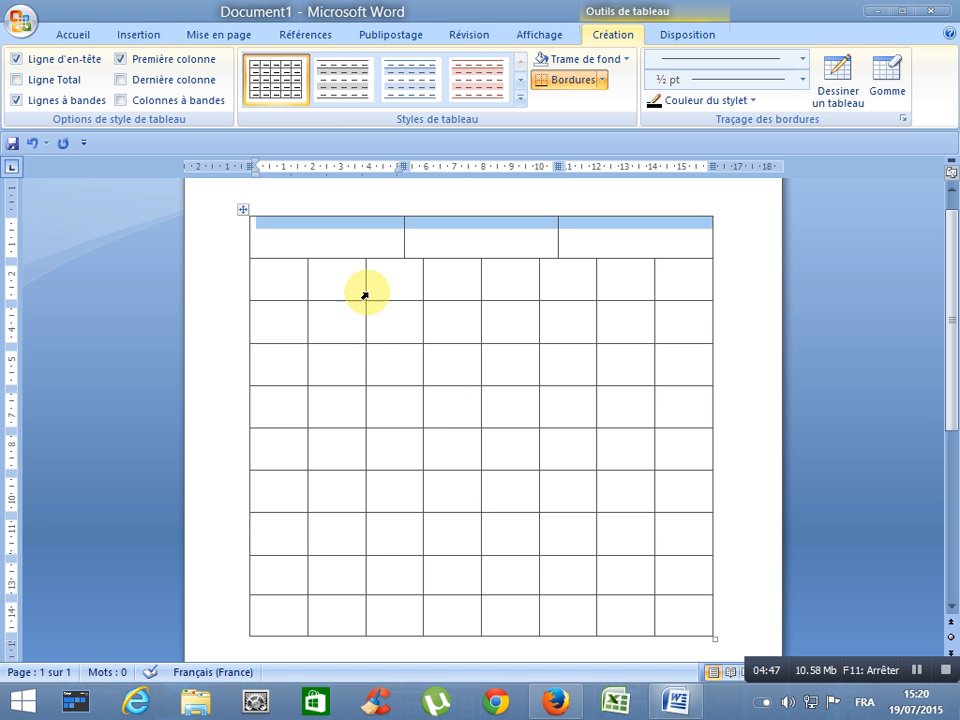
Check each cell of the split first row by placing the cursor in it
click(362, 246)
click(476, 242)
click(579, 229)
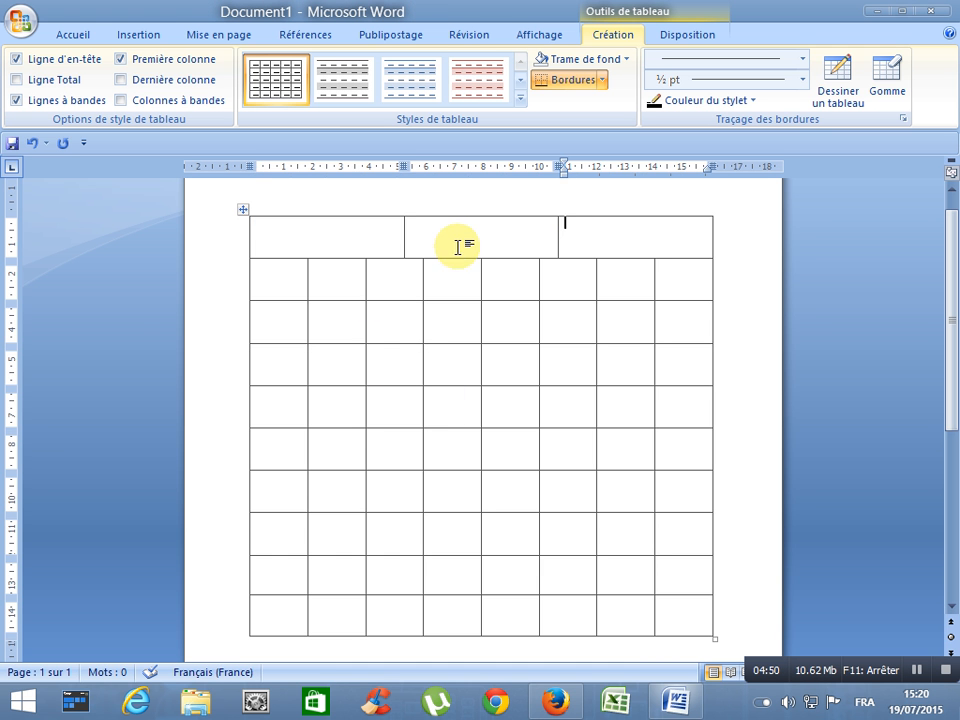
click(395, 231)
click(467, 231)
click(579, 240)
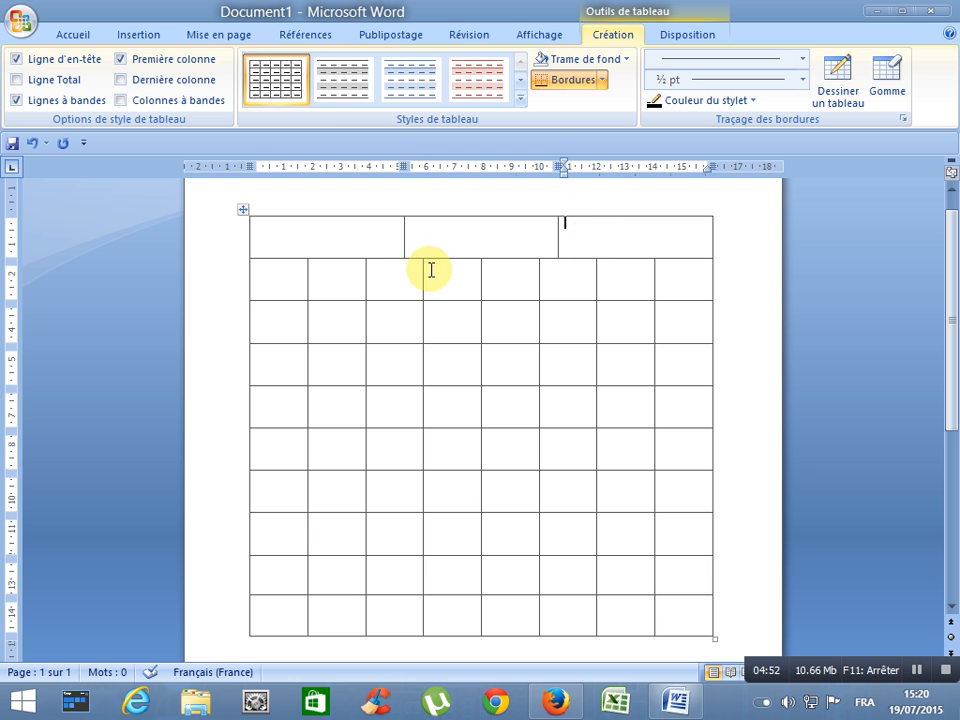
click(364, 236)
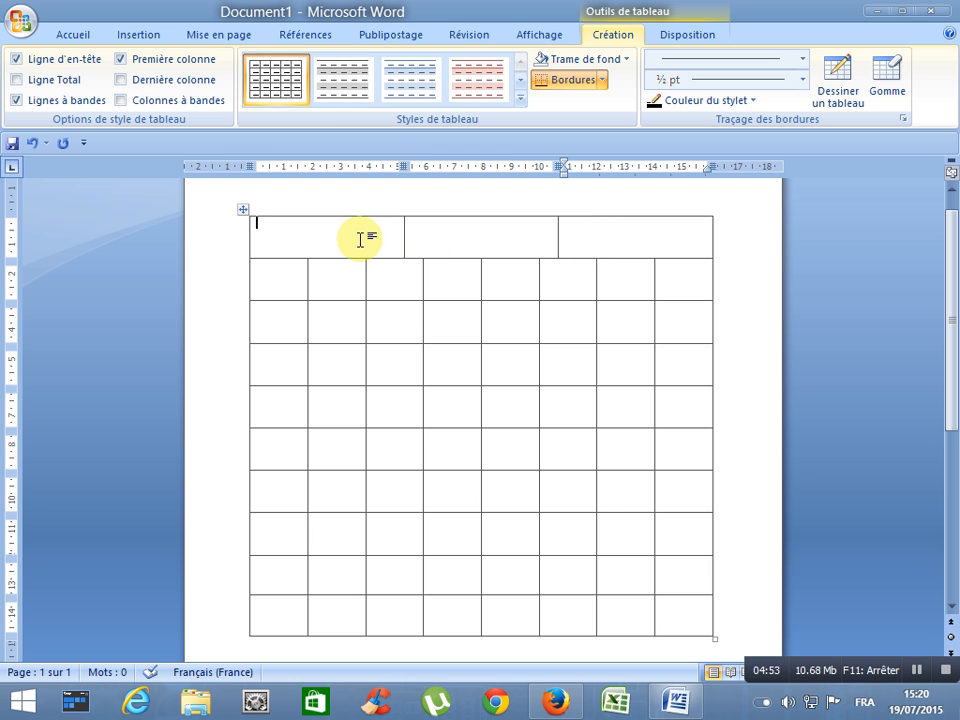
click(445, 240)
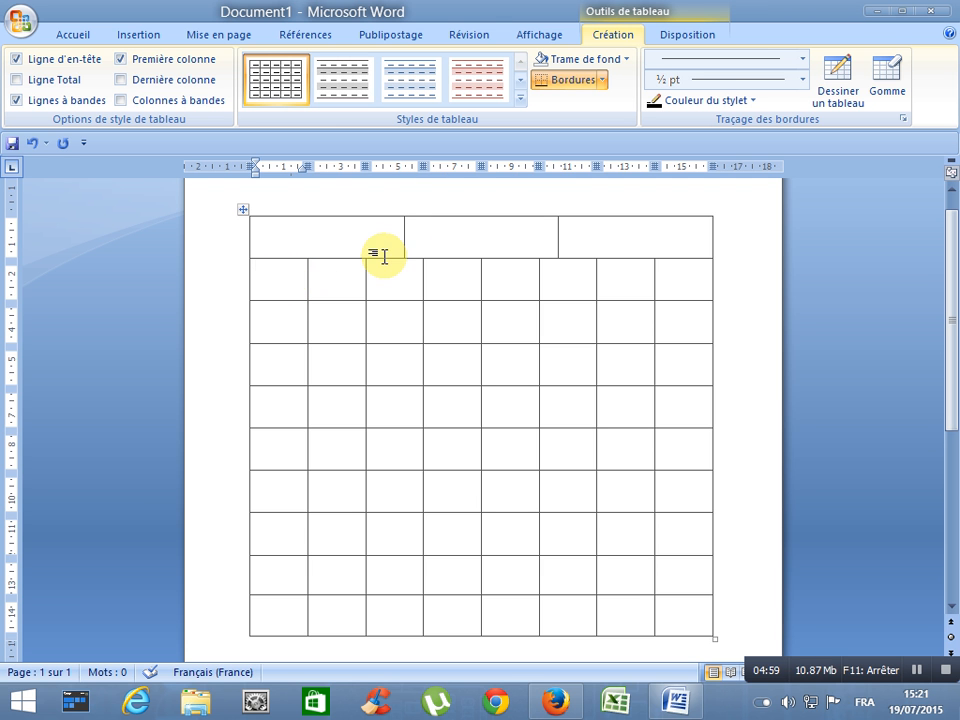
Shift the two inner column borders of the first row to about 4.7 cm and 9.2 cm on the horizontal ruler
drag(404, 230, 333, 236)
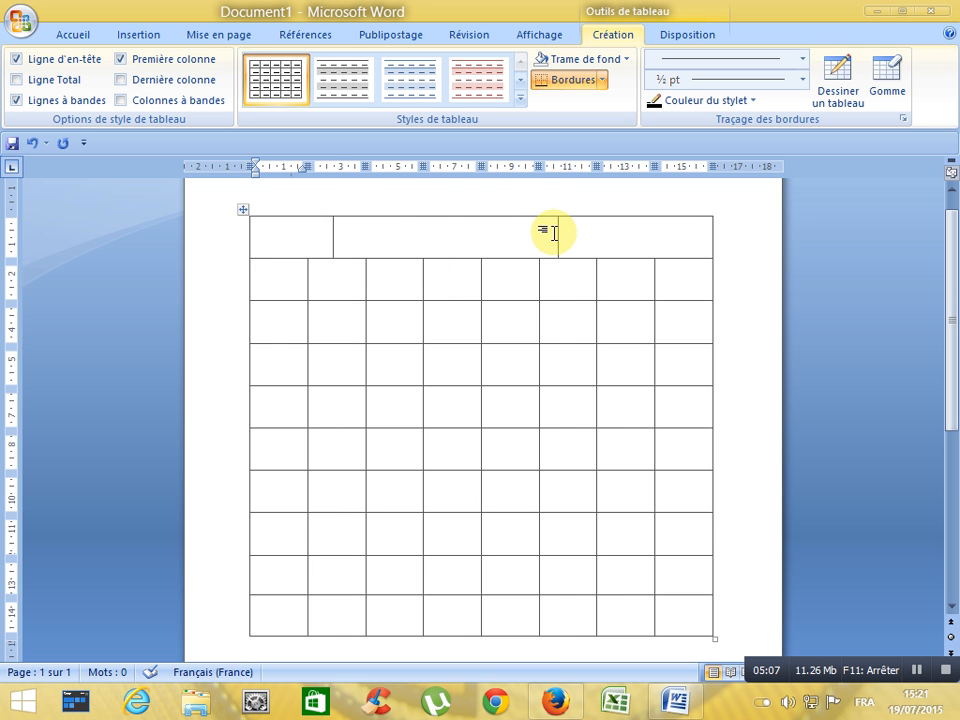
mouse_move(556, 230)
mouse_down()
mouse_move(446, 229)
mouse_move(554, 230)
mouse_up()
drag(332, 232, 437, 234)
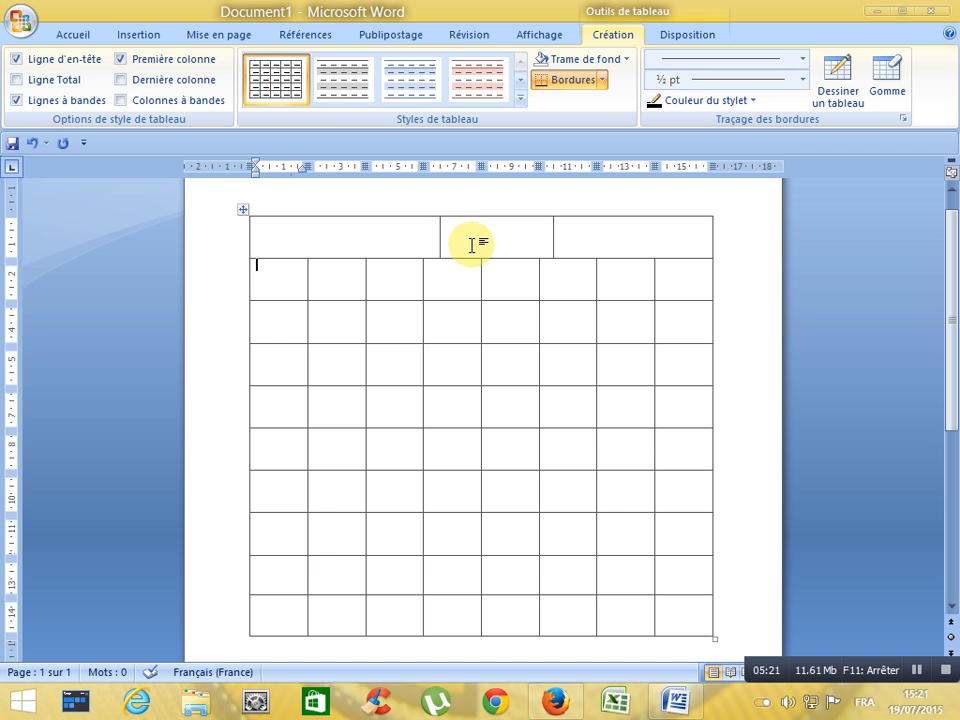
drag(439, 235, 390, 236)
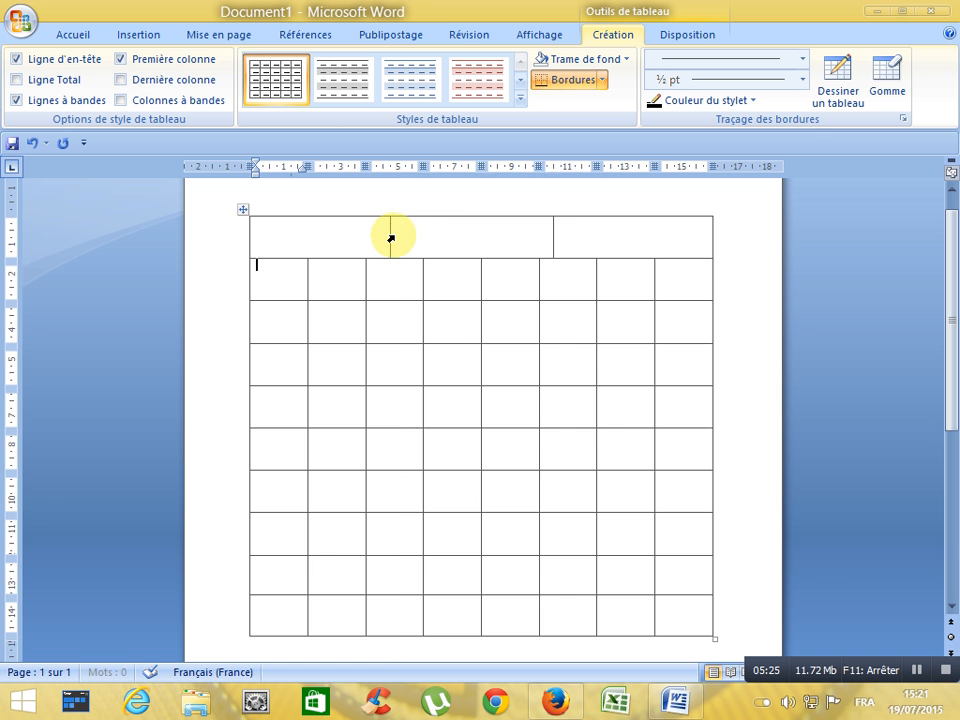
drag(553, 232, 517, 233)
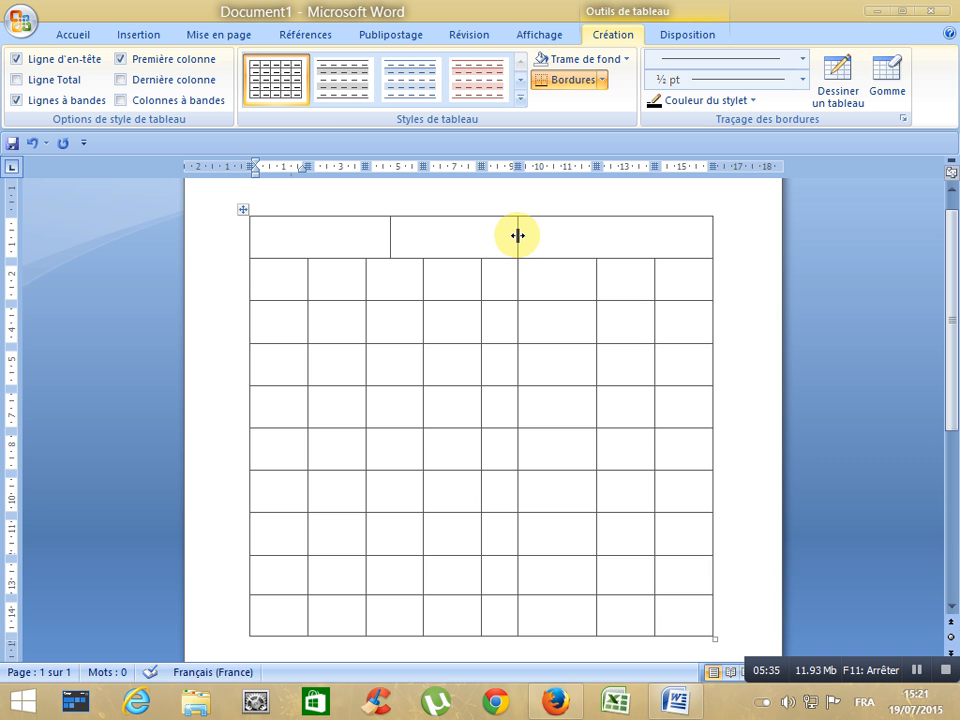
click(334, 240)
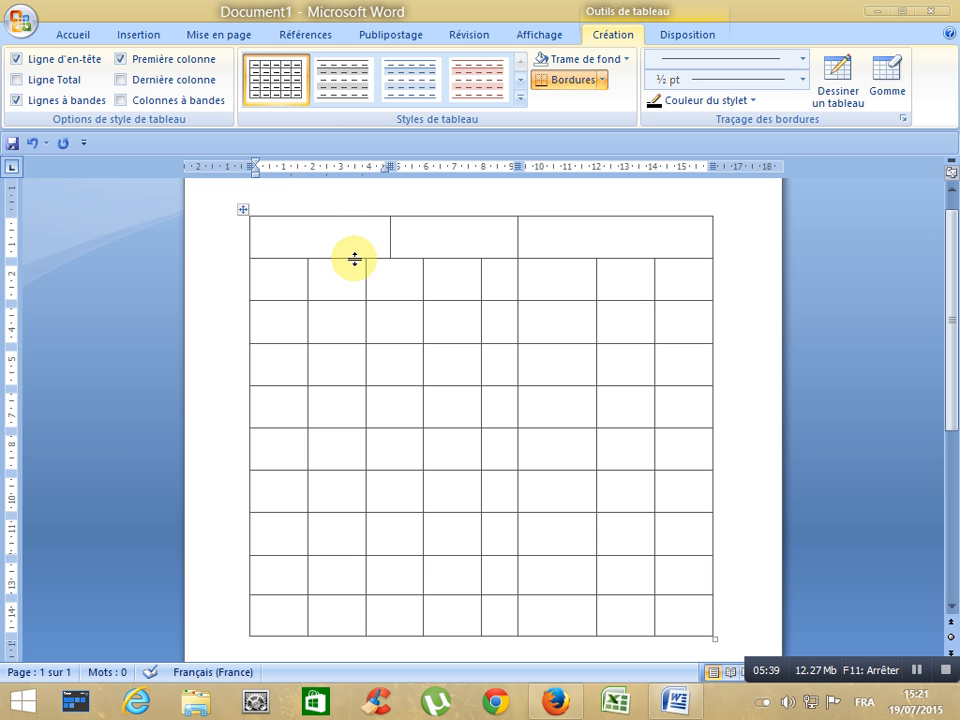
Merge all the cells below the first row into a single large cell
drag(291, 279, 664, 617)
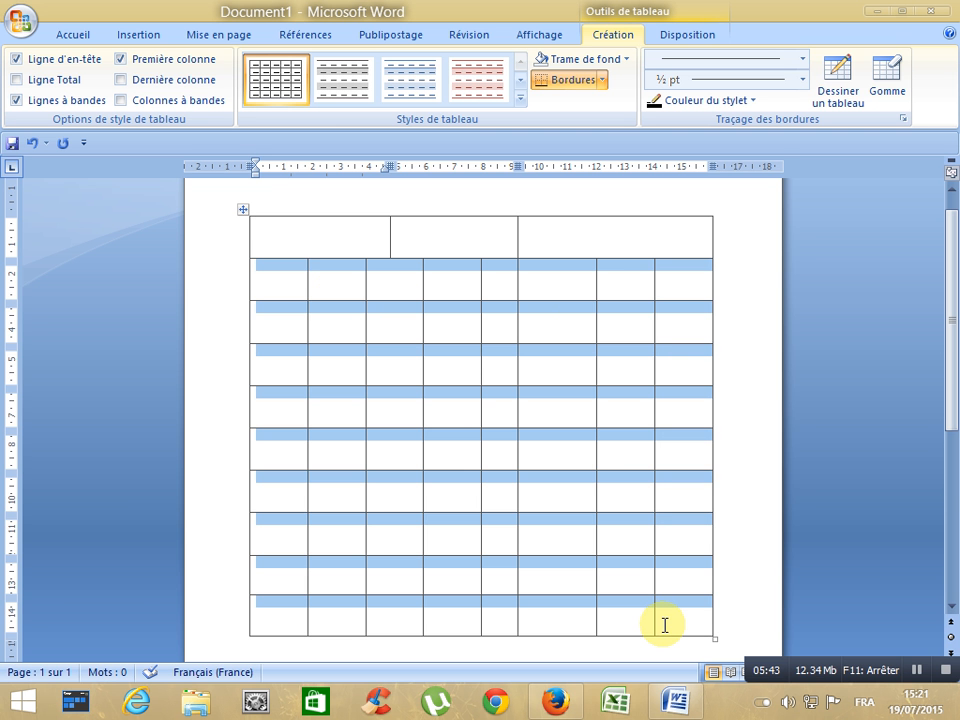
right_click(399, 355)
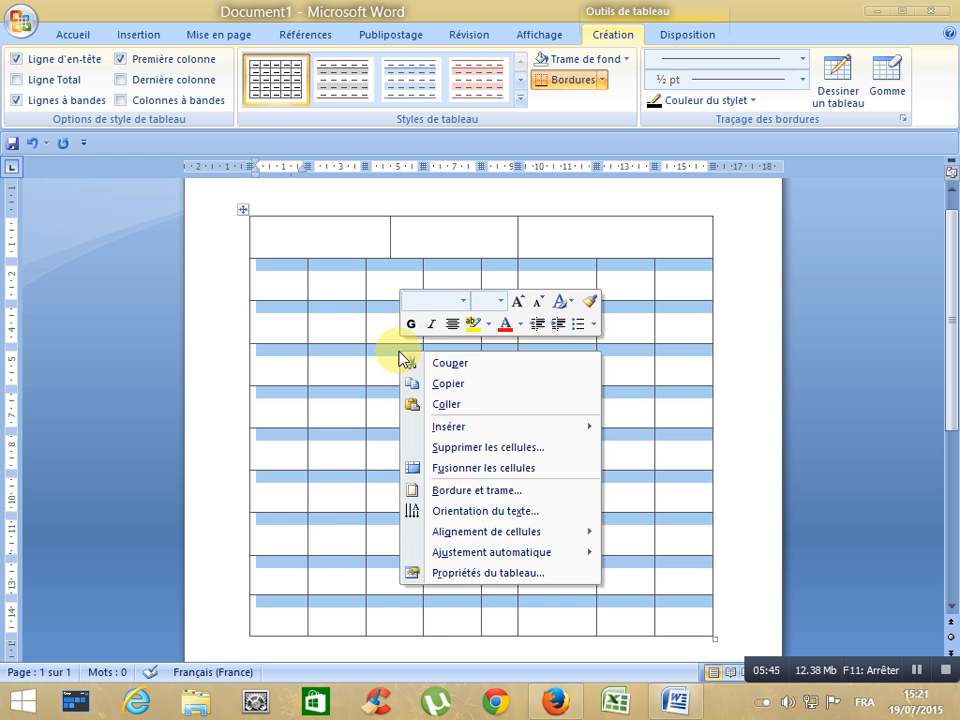
click(467, 469)
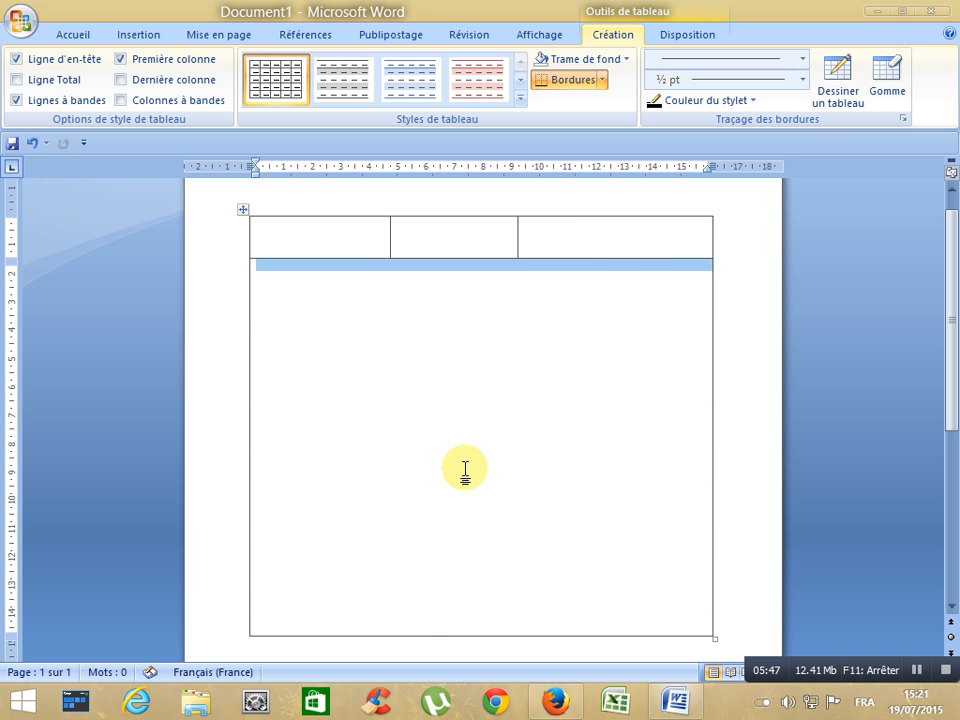
click(463, 447)
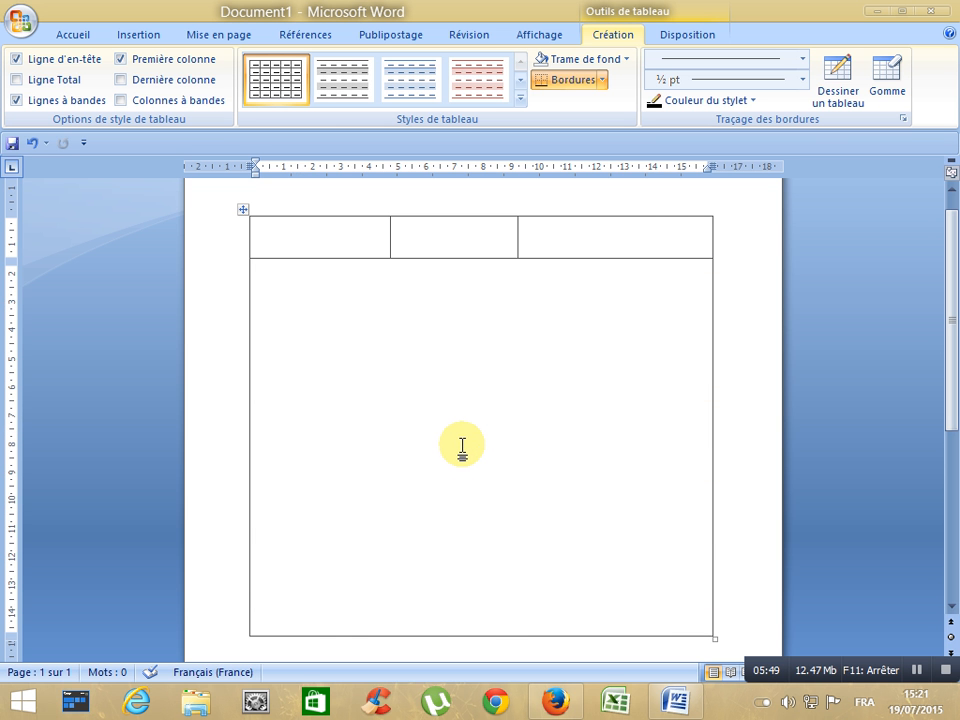
Split the large merged cell below the first row into 3 columns and 3 rows
click(248, 285)
right_click(271, 280)
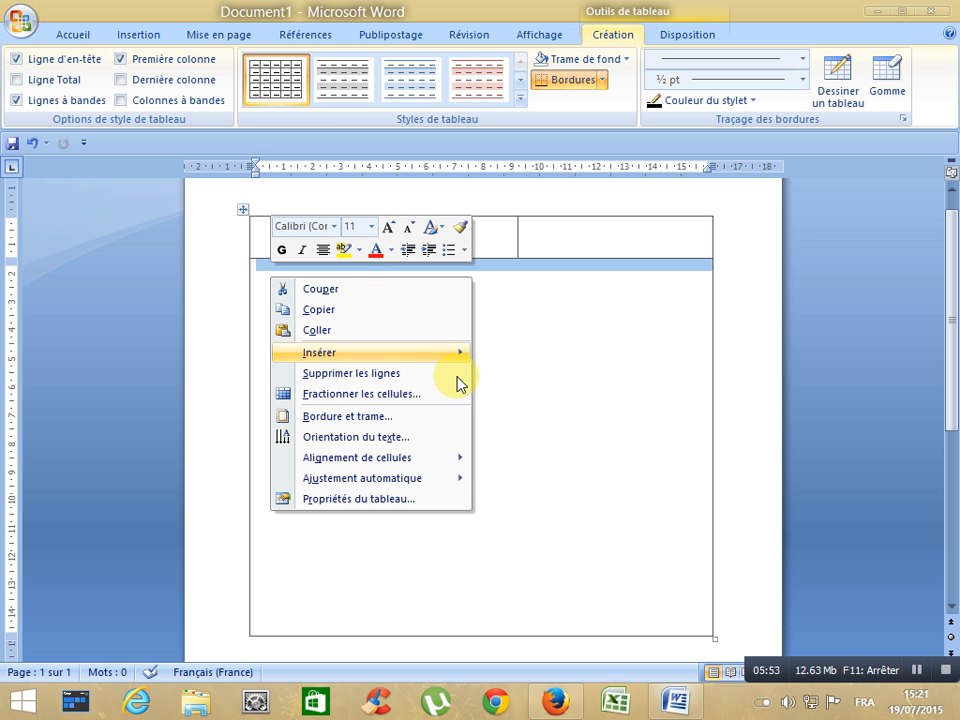
click(403, 398)
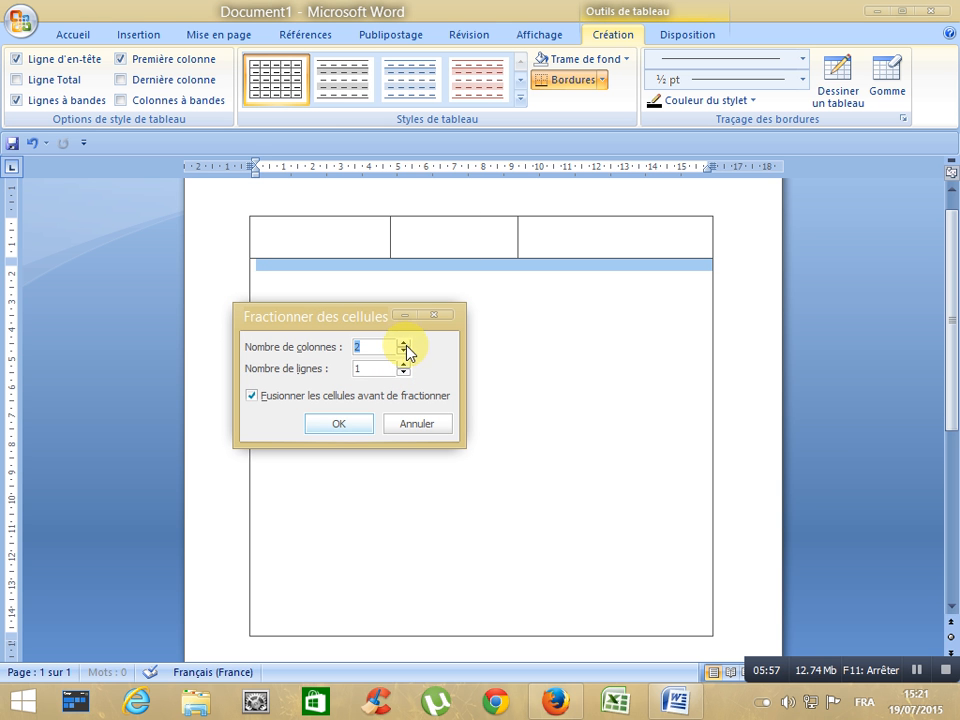
click(405, 345)
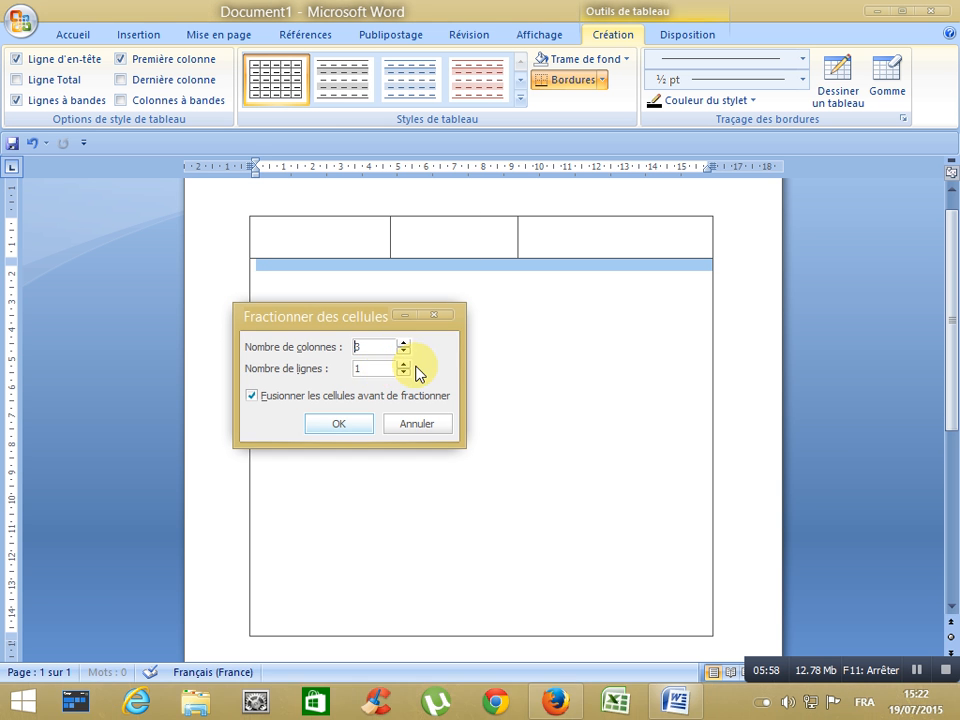
click(404, 364)
click(355, 424)
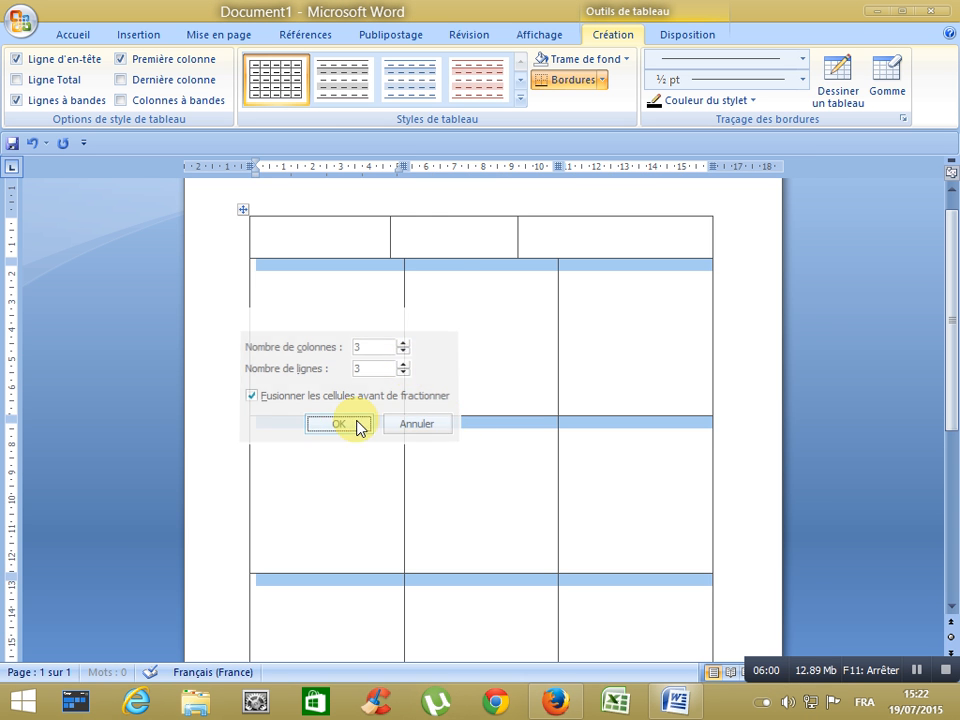
click(479, 377)
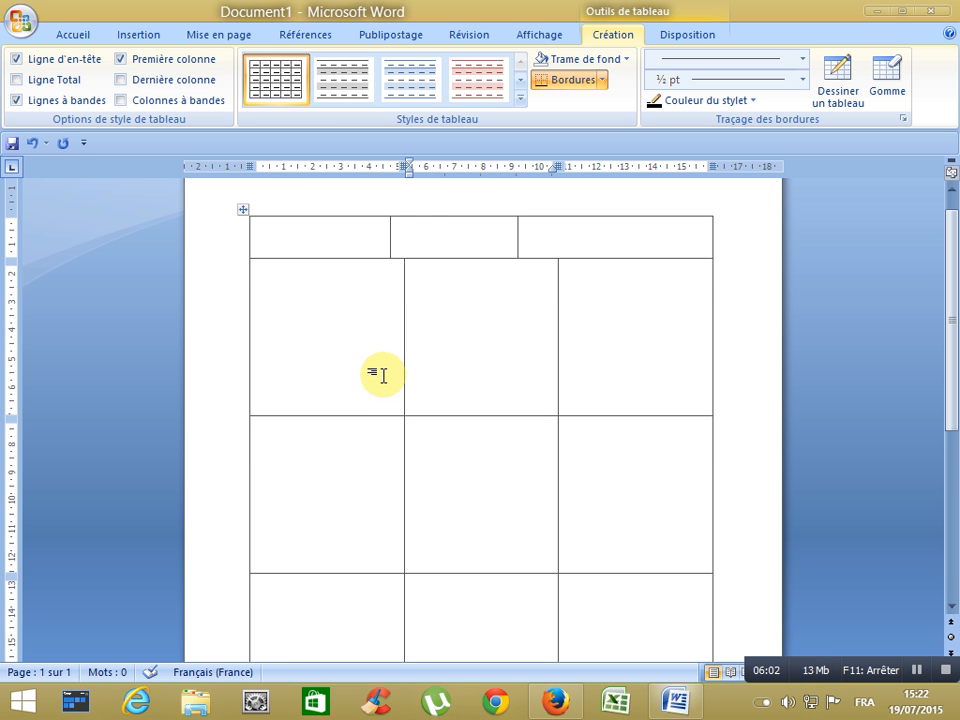
Align the first row's two inner column borders with the column borders of the cells underneath
scroll(383, 375, up, 1)
click(381, 268)
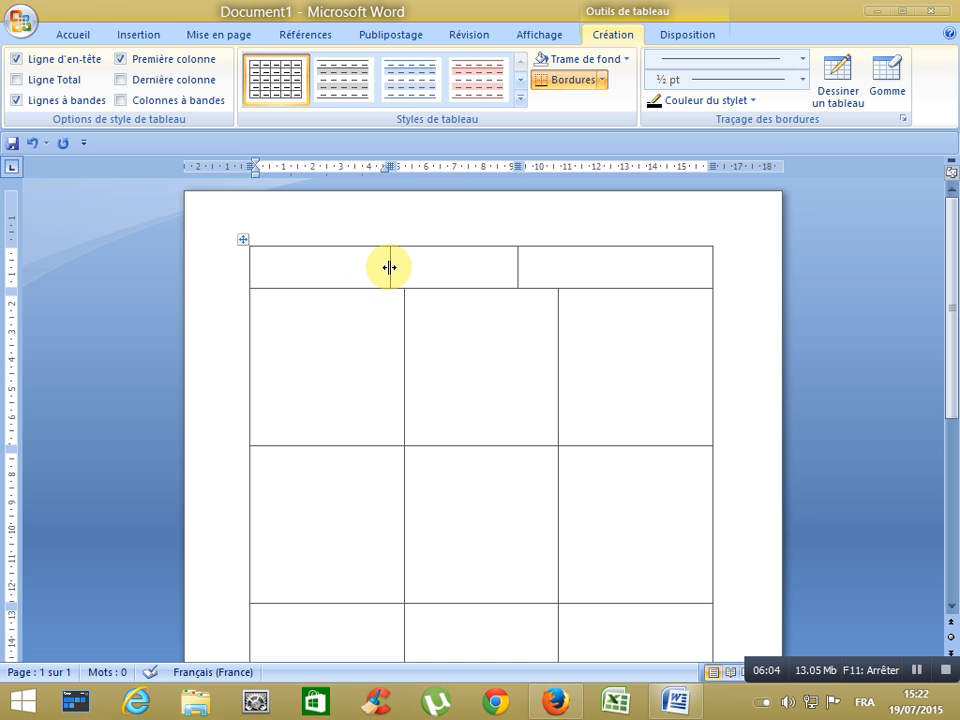
drag(389, 267, 404, 268)
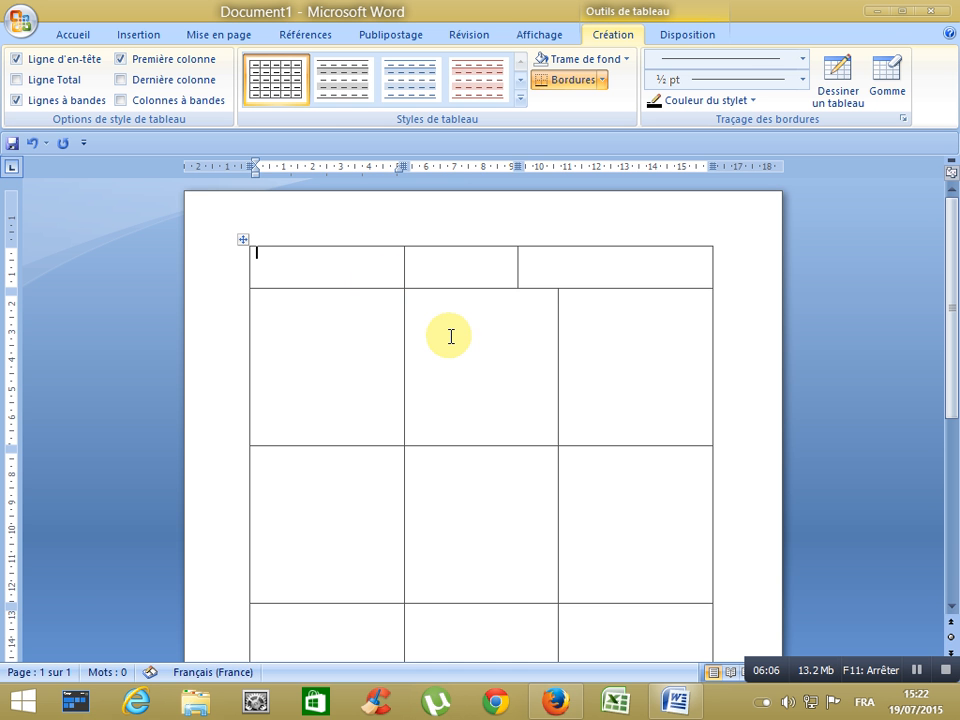
click(512, 272)
drag(517, 265, 558, 270)
Shrink the whole table to about 8.5 cm high, keeping roughly its full width
scroll(510, 298, down, 4)
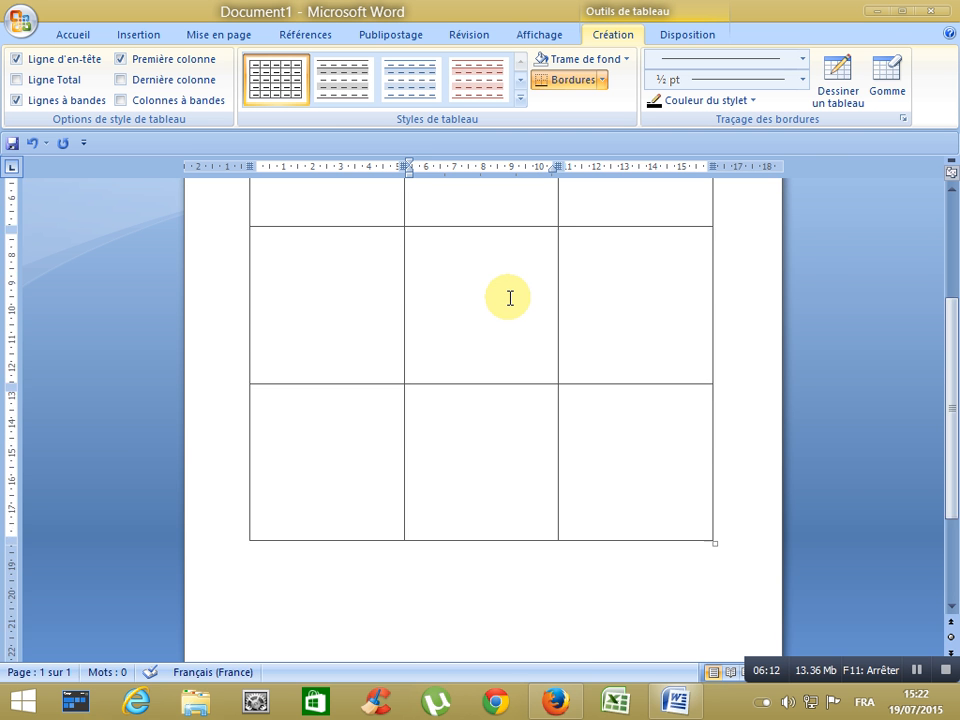
scroll(510, 298, down, 3)
scroll(510, 296, up, 6)
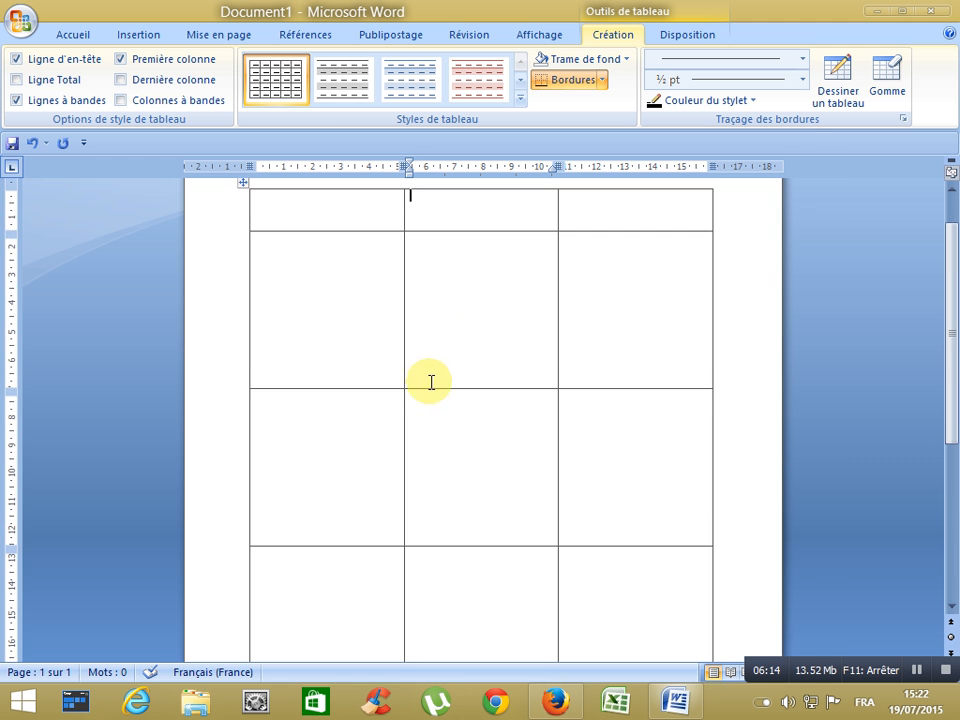
scroll(497, 394, down, 6)
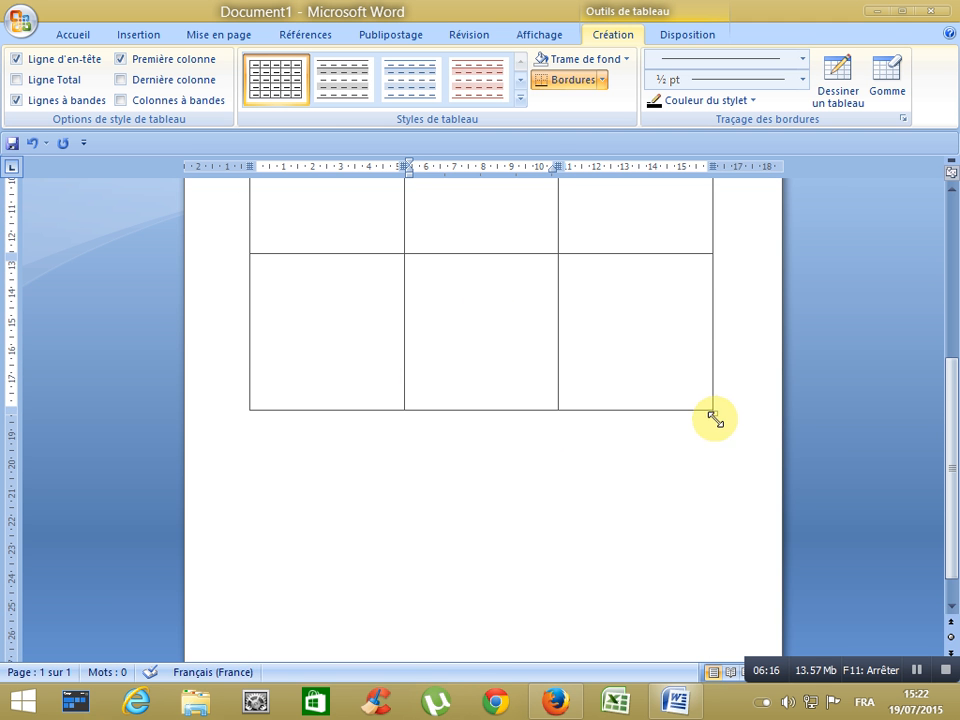
drag(716, 414, 707, 281)
drag(713, 572, 712, 437)
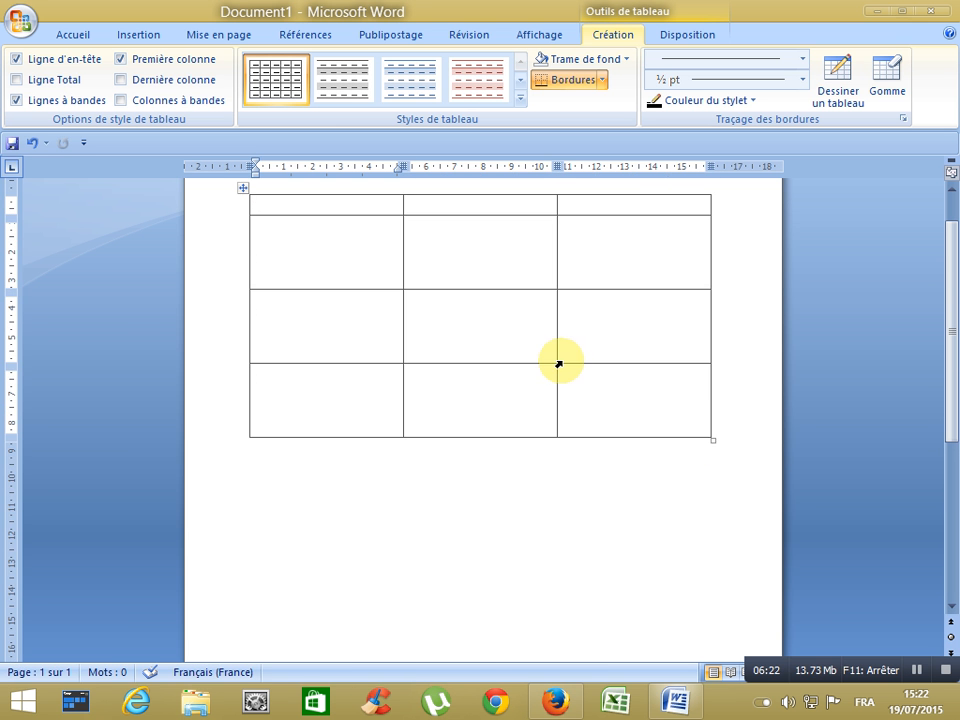
scroll(559, 362, up, 1)
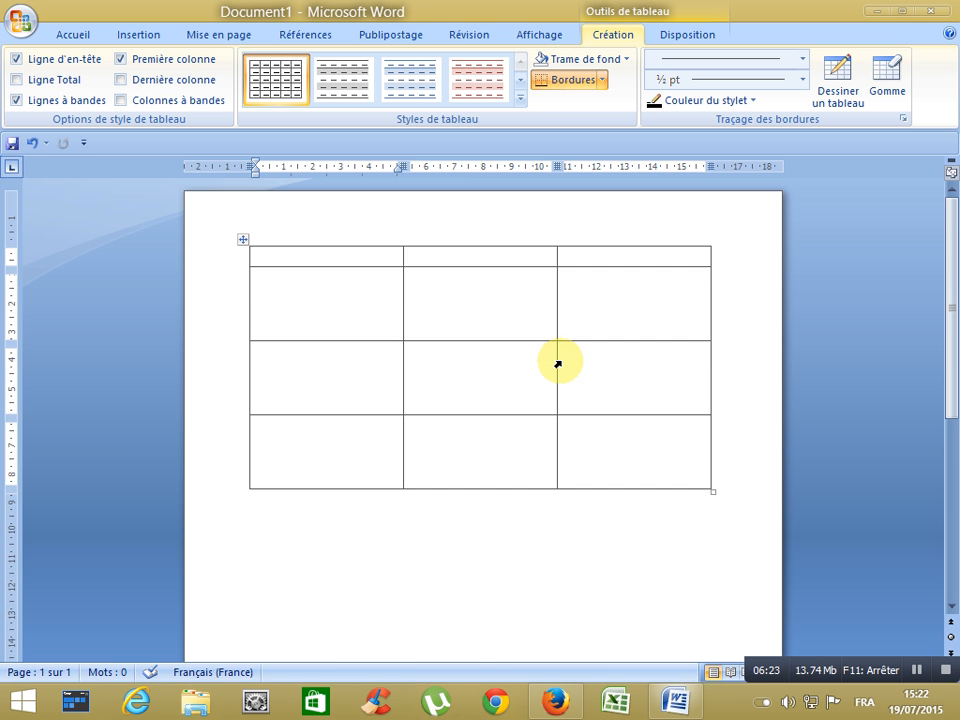
For the whole table, choose all borders in the thick diagonal-striped line style, 3 pt wide
drag(336, 259, 637, 477)
click(328, 289)
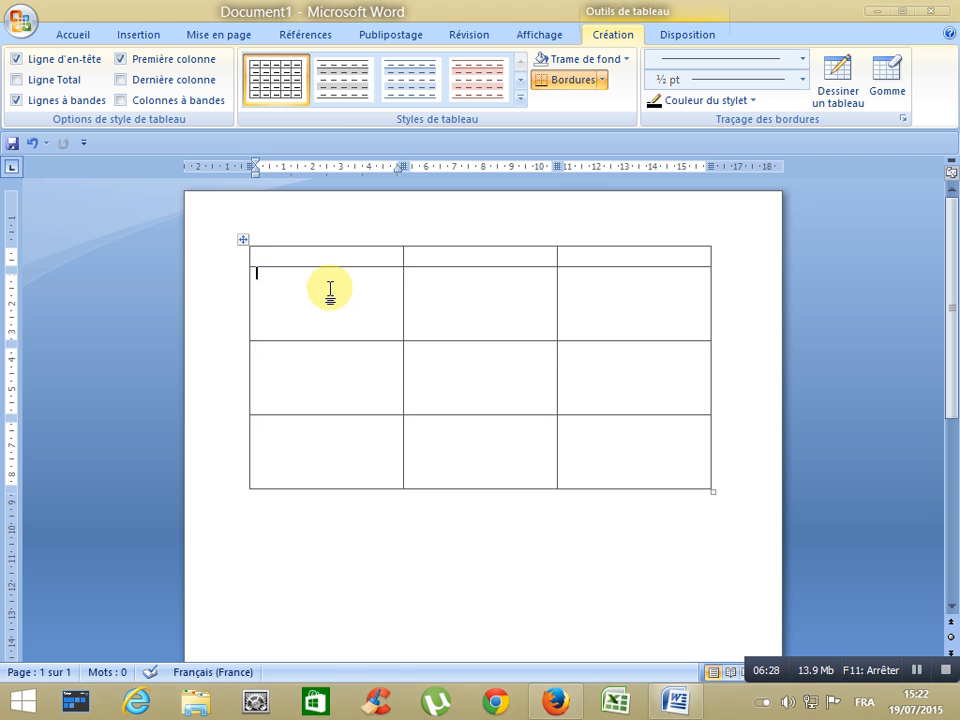
click(244, 240)
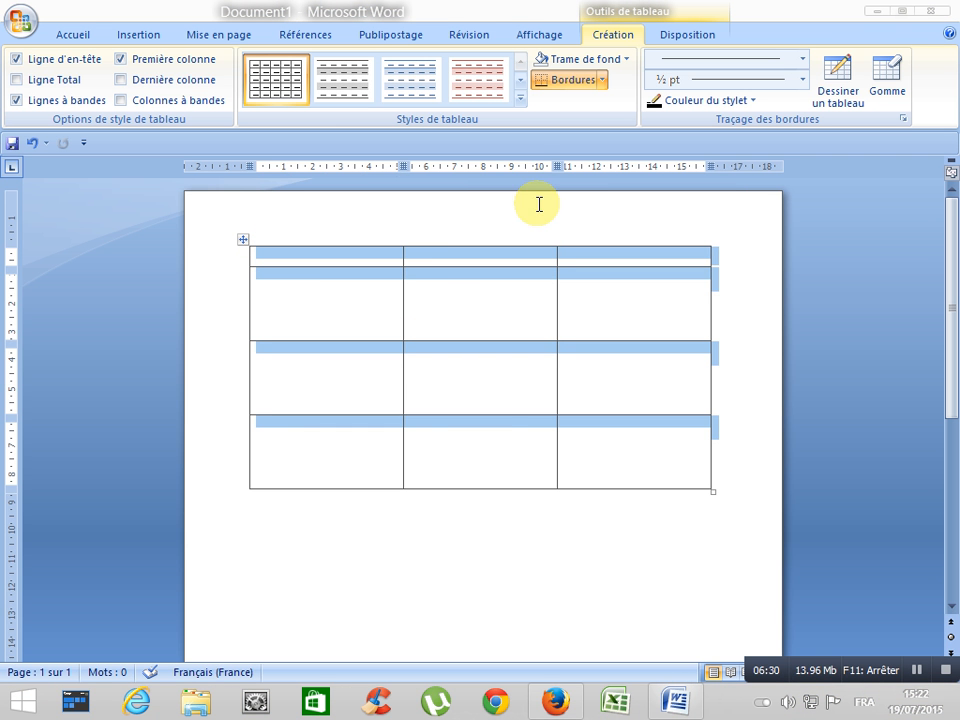
click(238, 36)
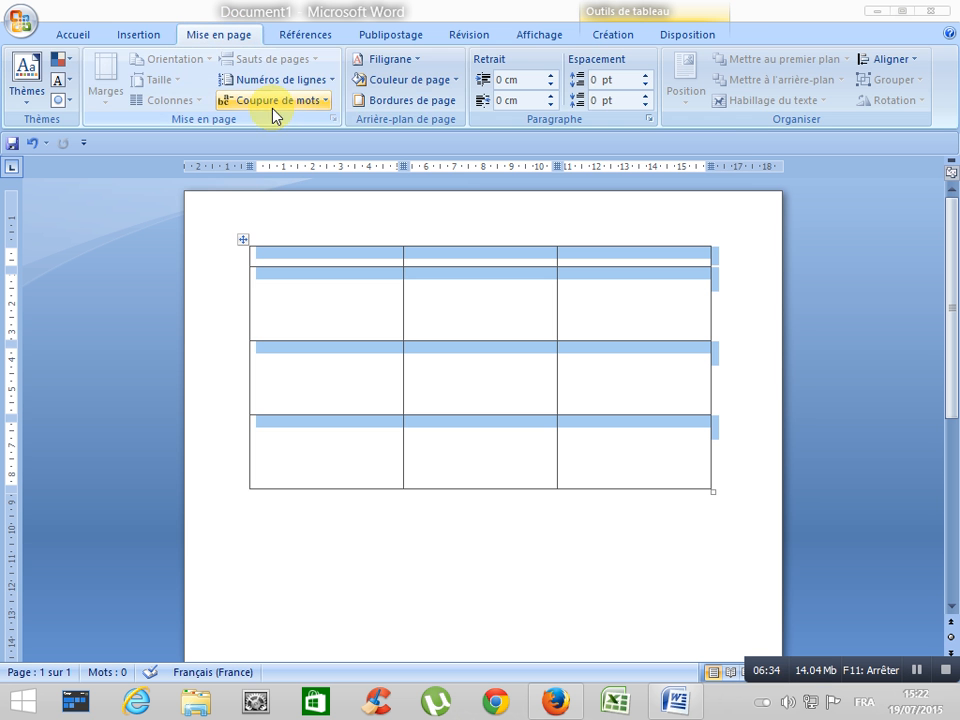
click(373, 101)
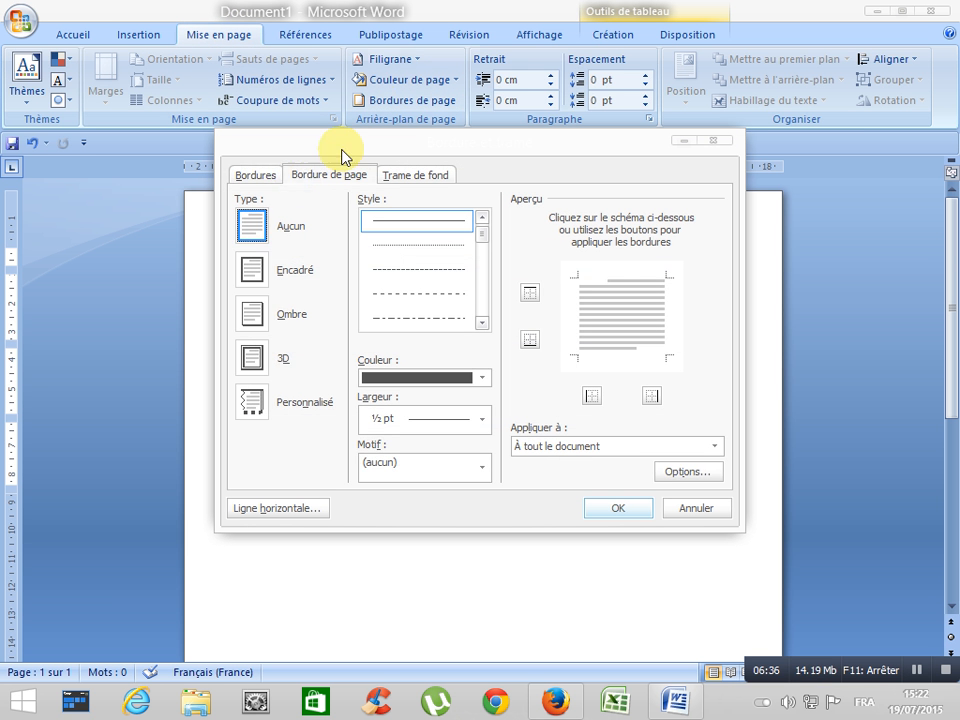
click(257, 177)
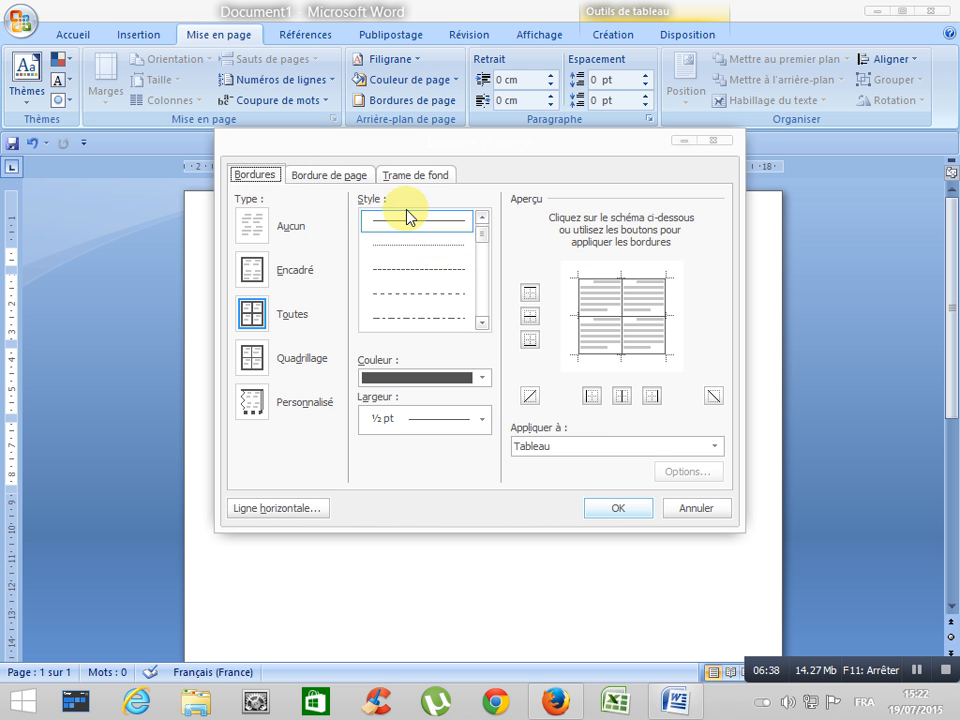
click(481, 322)
click(483, 321)
click(483, 321)
click(483, 321)
click(483, 321)
click(483, 321)
click(483, 321)
click(483, 321)
click(483, 321)
click(483, 321)
click(483, 321)
click(481, 320)
click(481, 320)
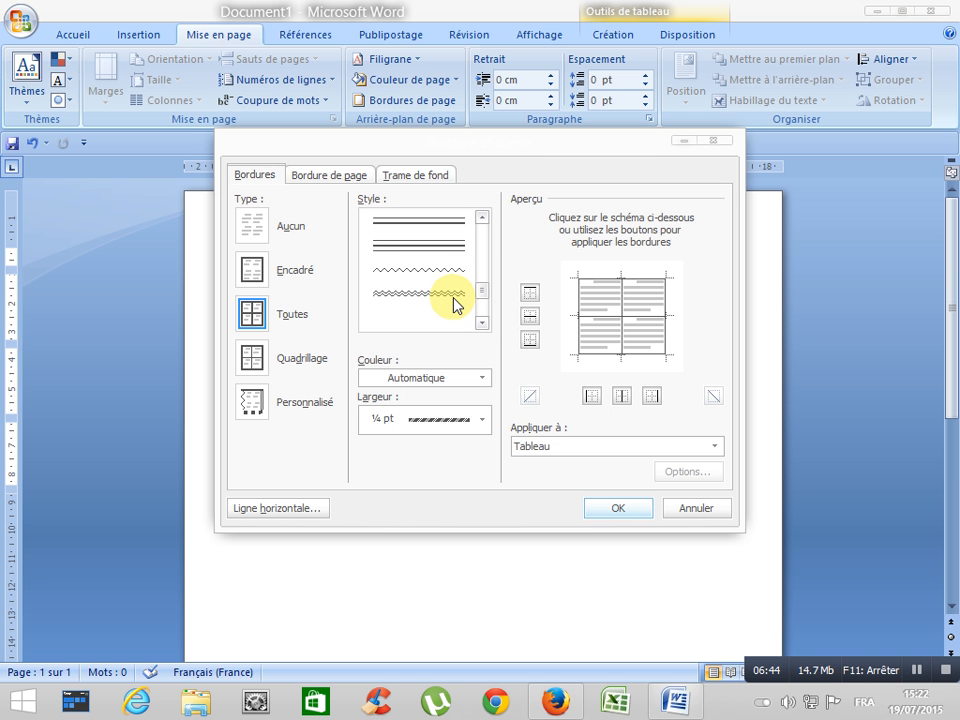
click(456, 300)
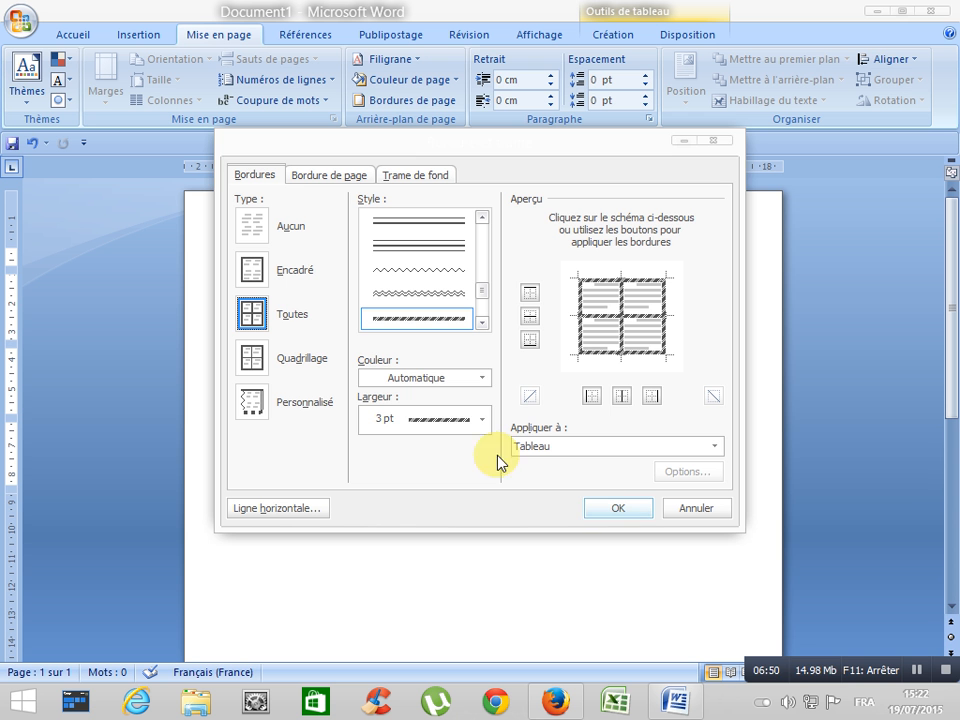
Set the border colour to the theme's red and apply the striped borders to the table
click(482, 382)
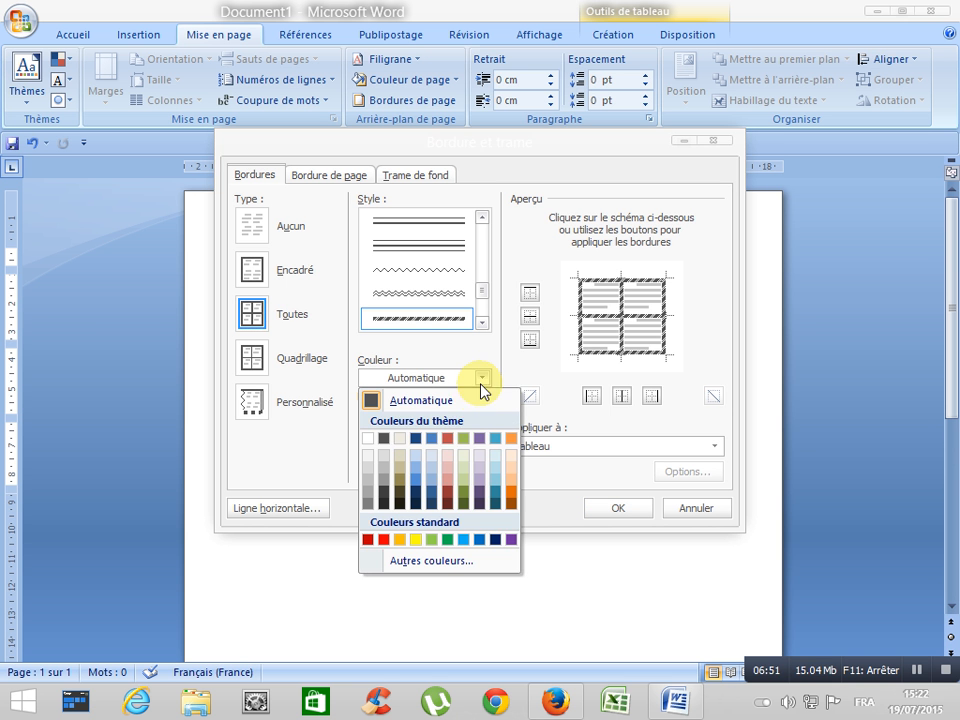
click(450, 439)
click(612, 508)
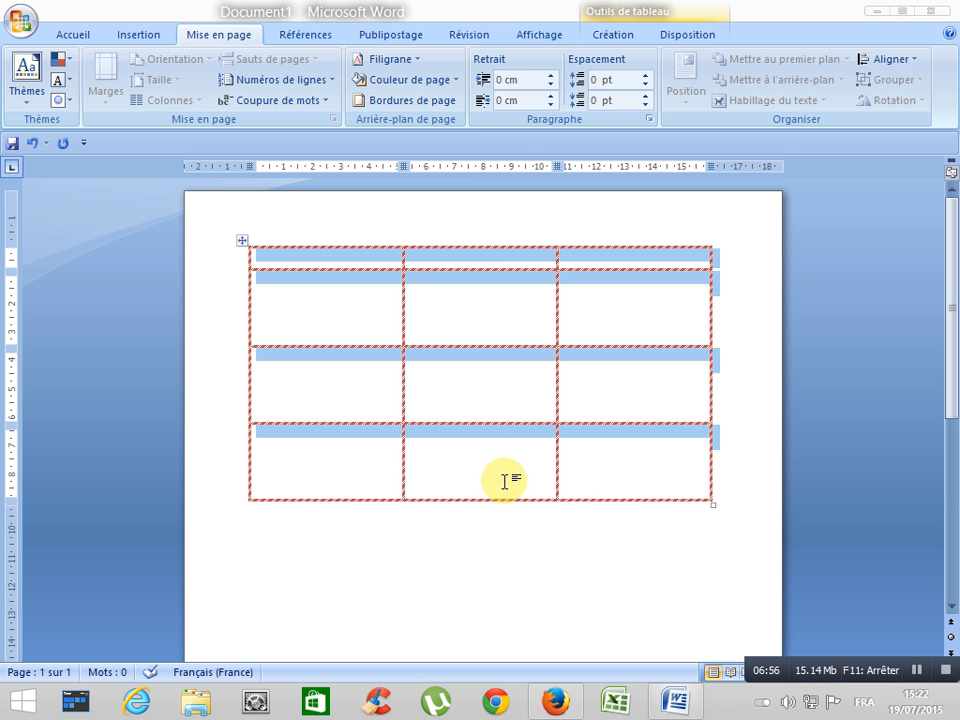
Apply the predefined table style with solid green header row and first column, grey bands and black header lines, keeping the whole table selected
click(613, 38)
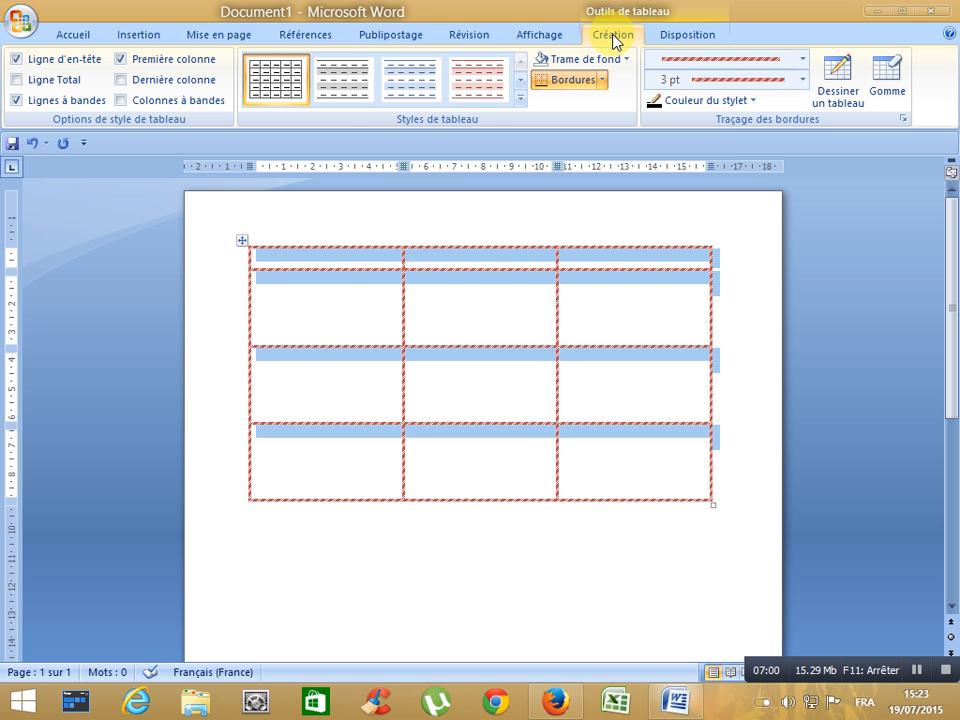
click(519, 99)
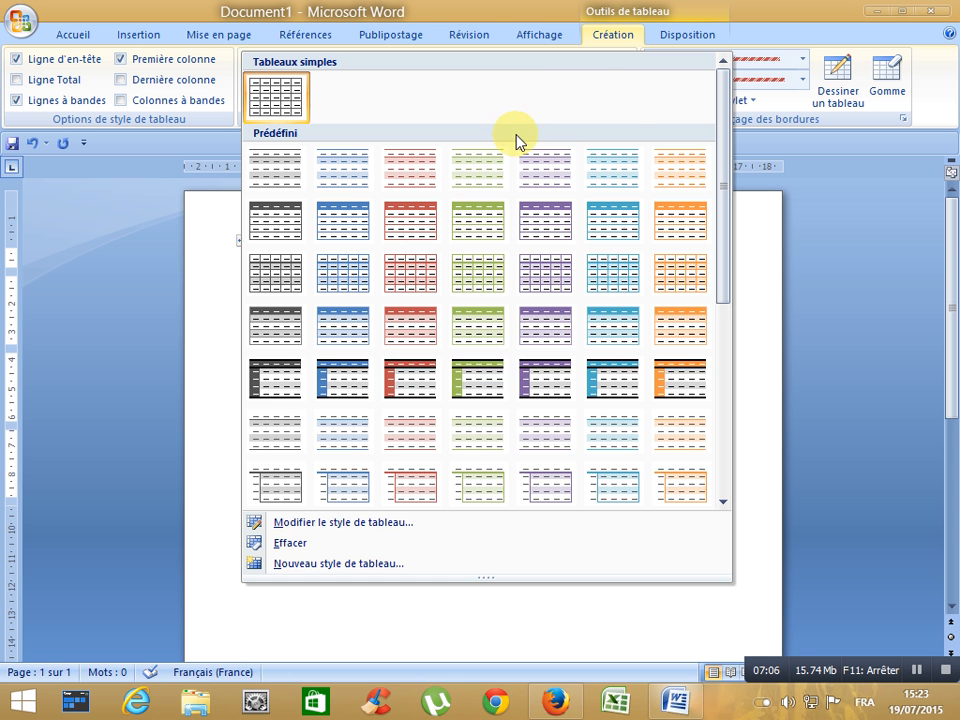
click(478, 376)
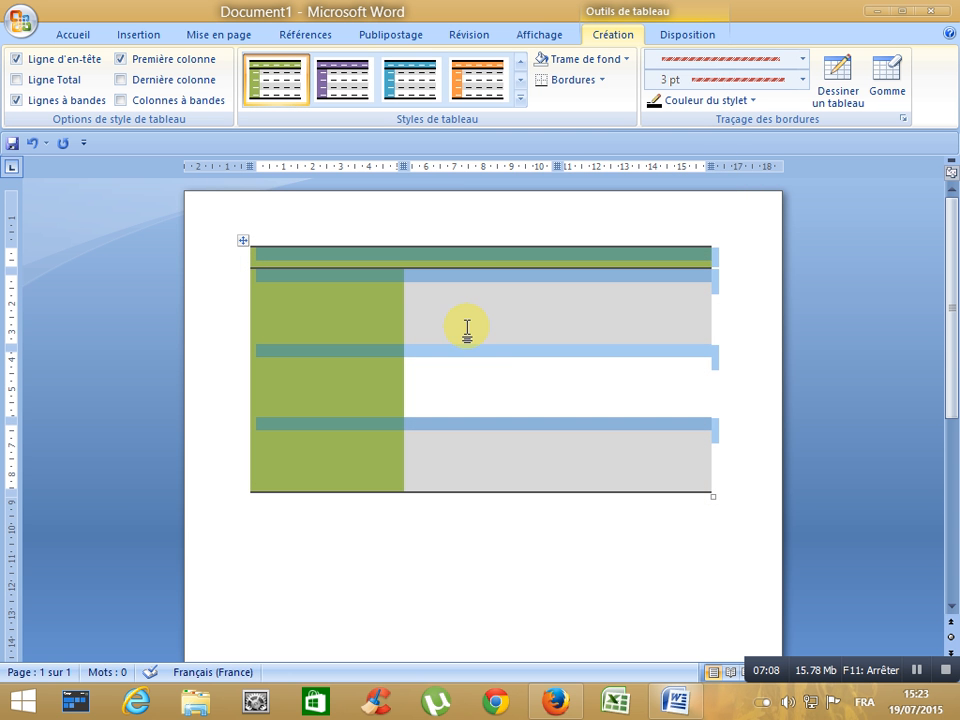
click(465, 314)
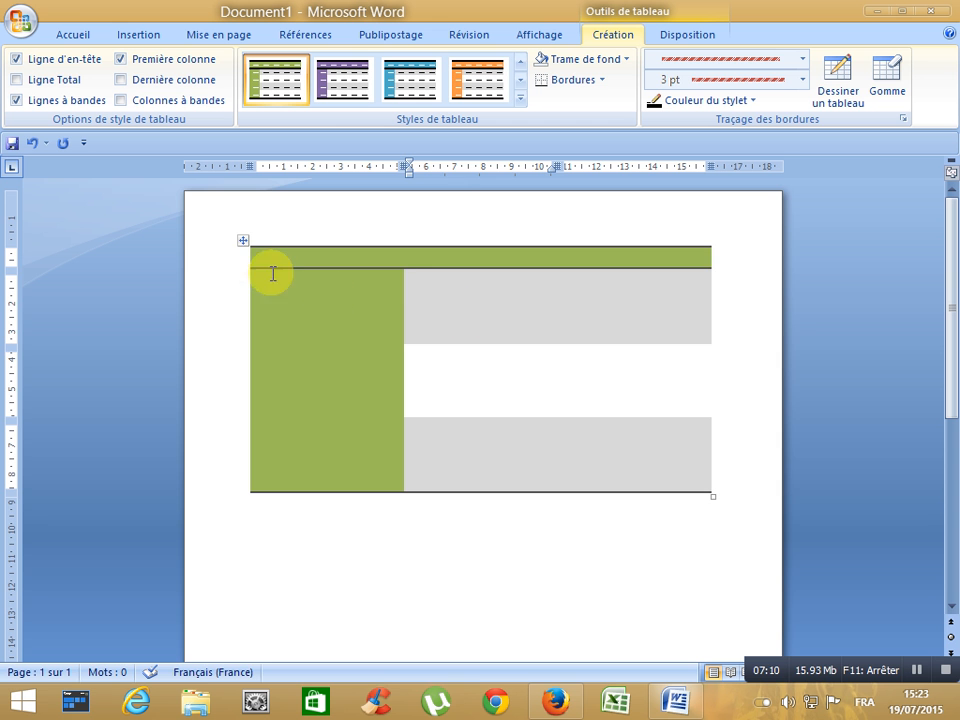
click(242, 241)
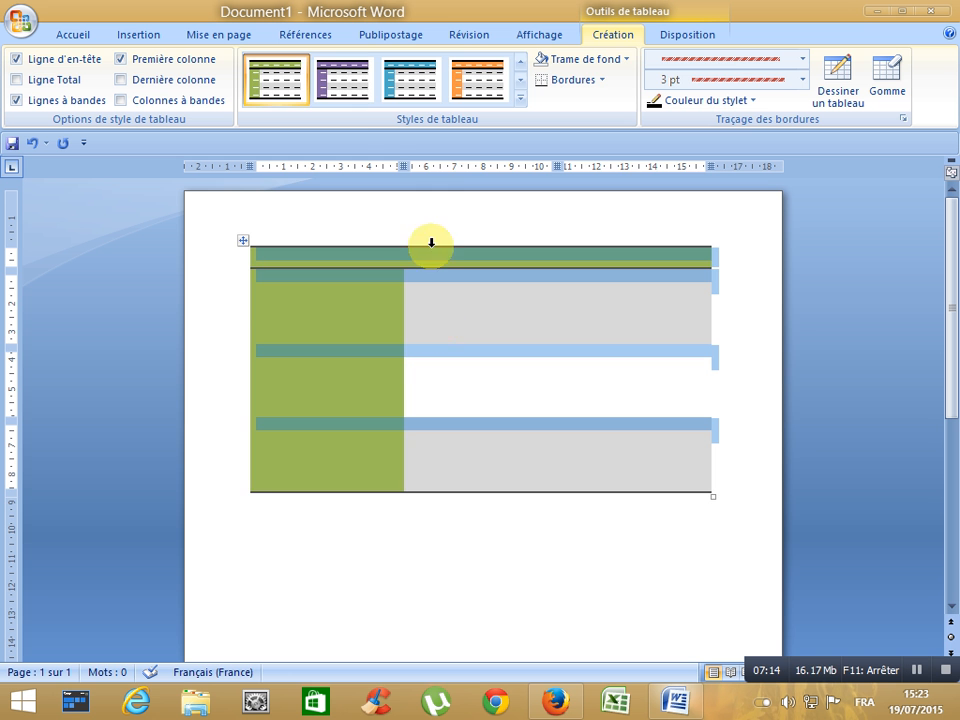
Try predefined styles on the whole table: solid purple header and first column, purple grid with light bands, and solid blue header and first column
click(355, 92)
click(520, 97)
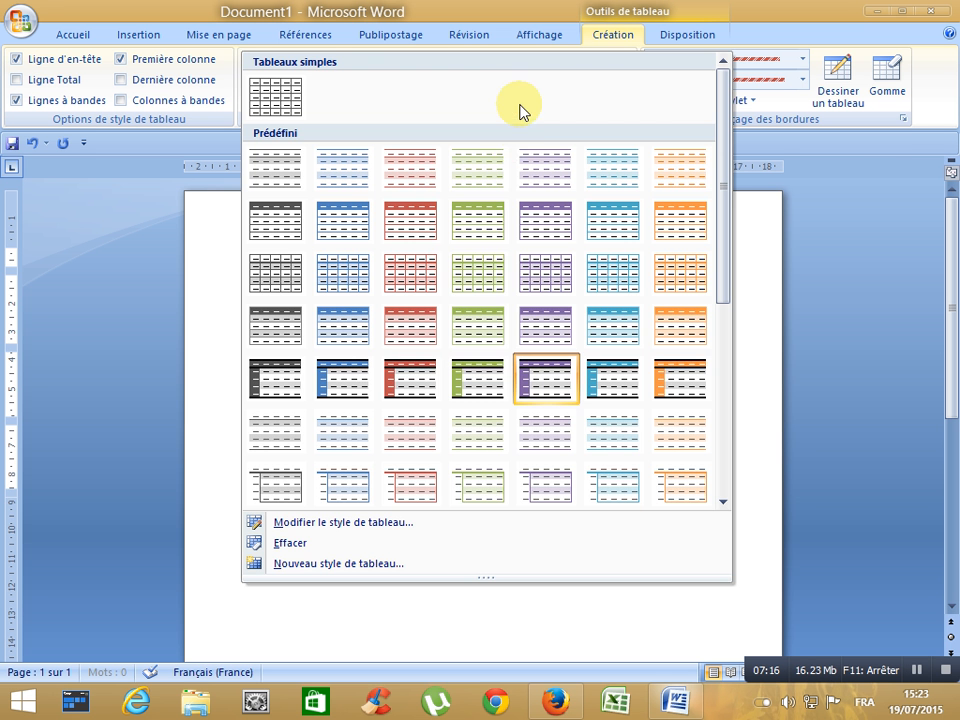
click(550, 280)
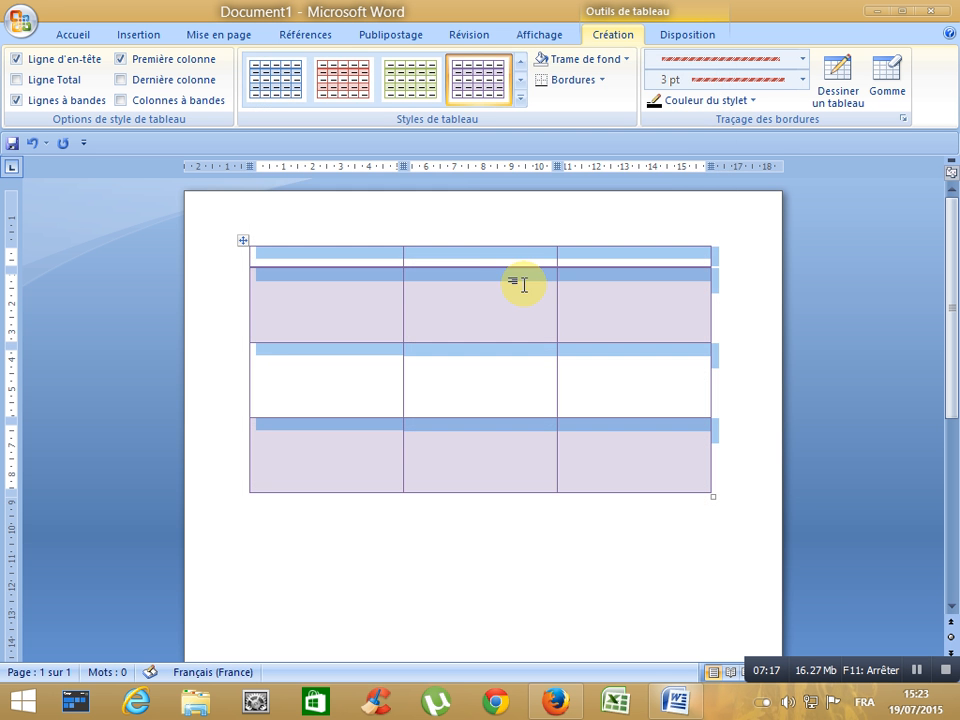
click(518, 103)
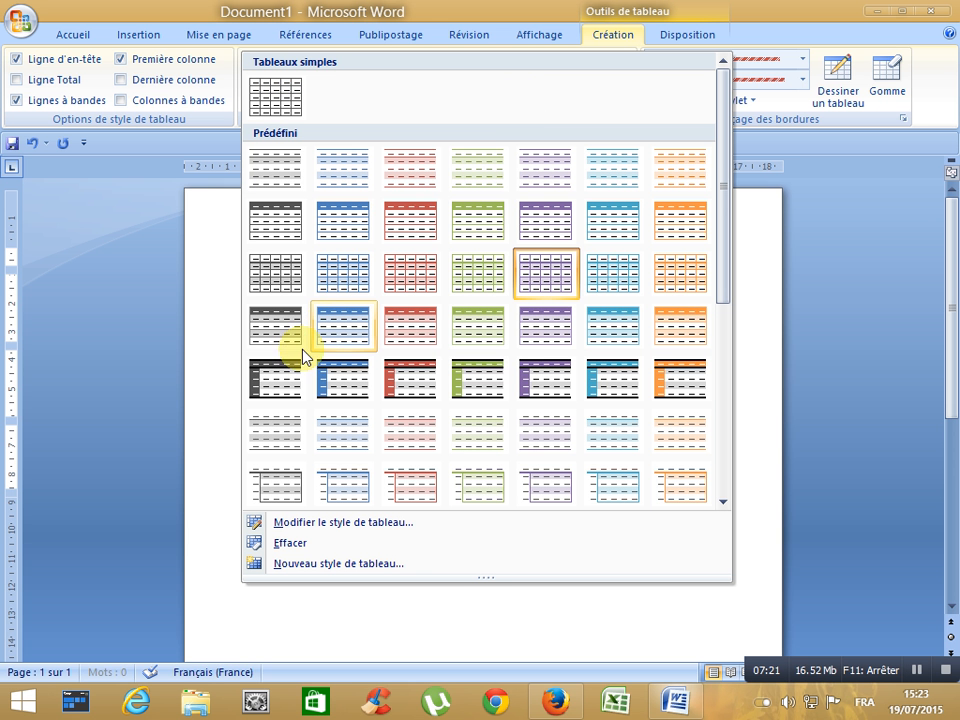
click(335, 378)
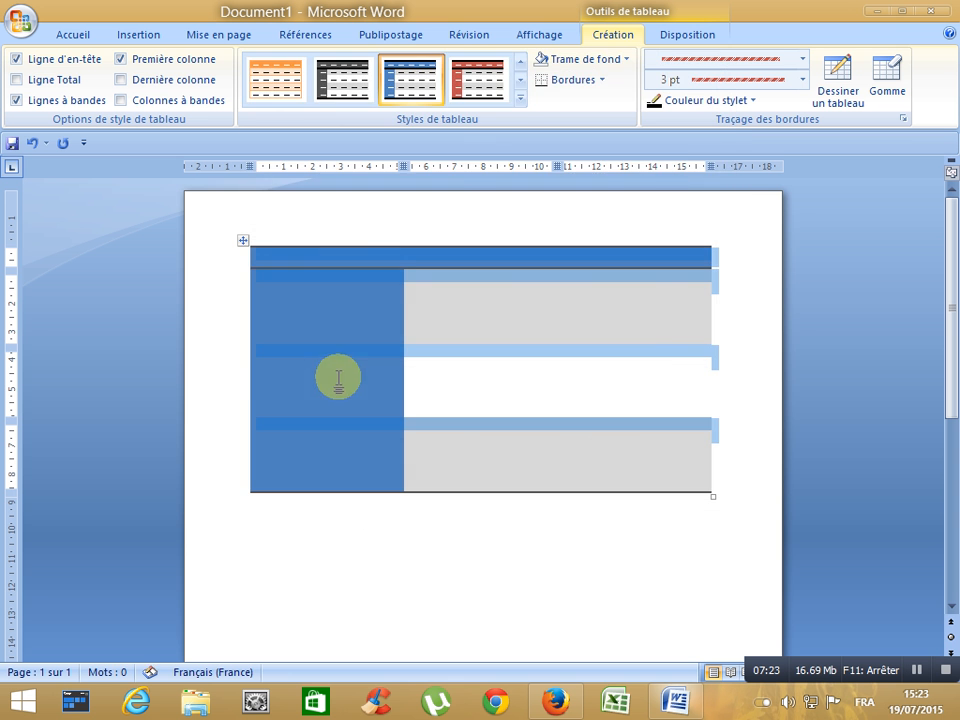
Try the light predefined style with banded rows and an unfilled first column on the whole table, in purple and in black and grey
click(521, 102)
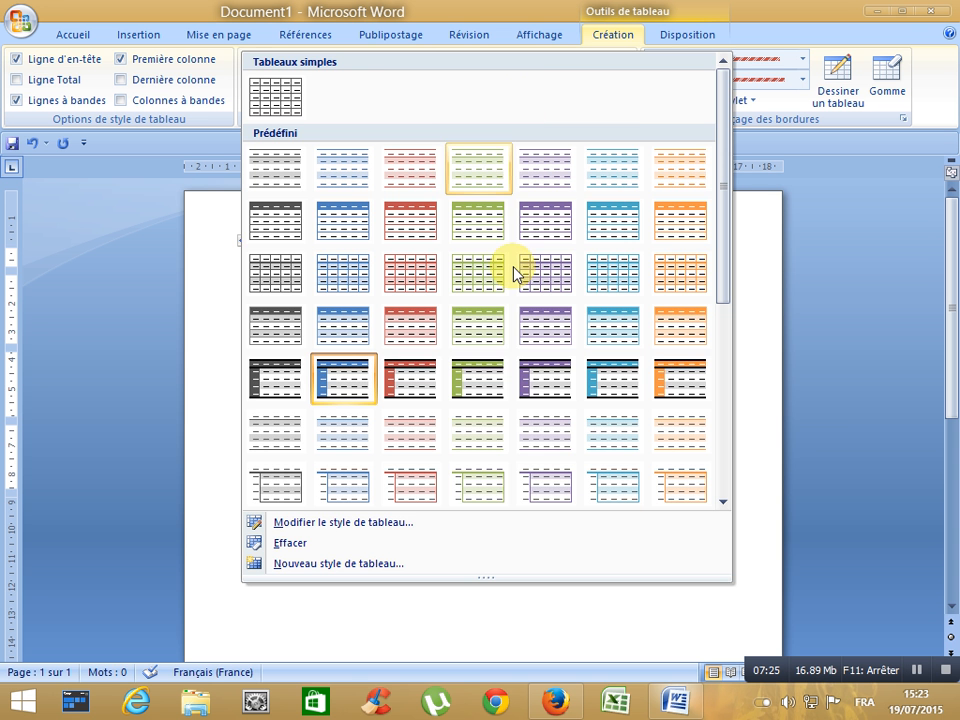
click(540, 484)
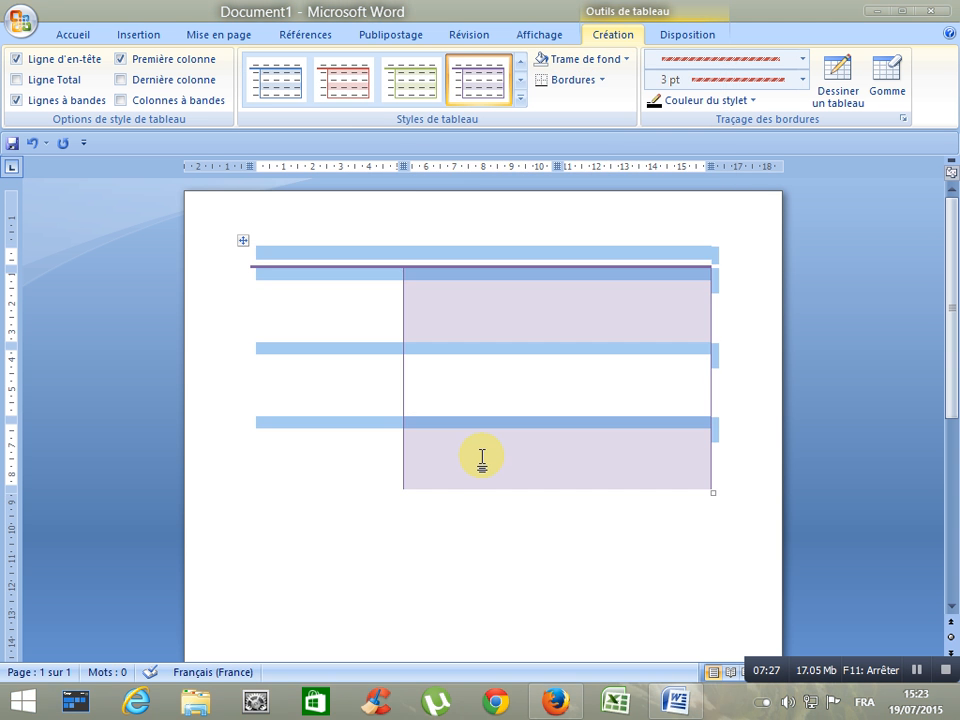
click(240, 246)
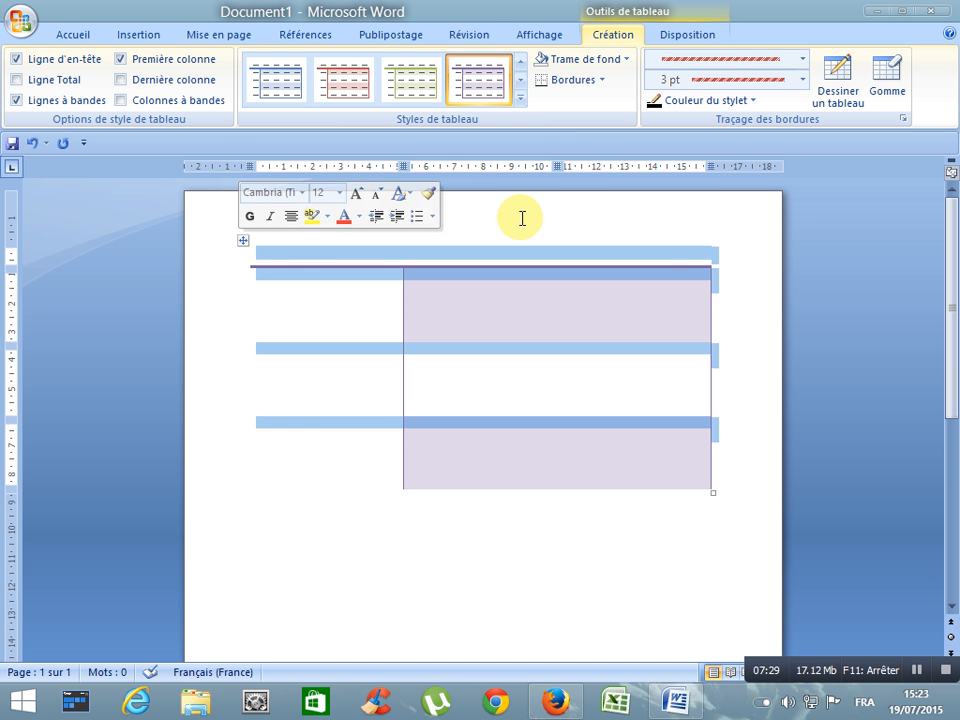
click(521, 102)
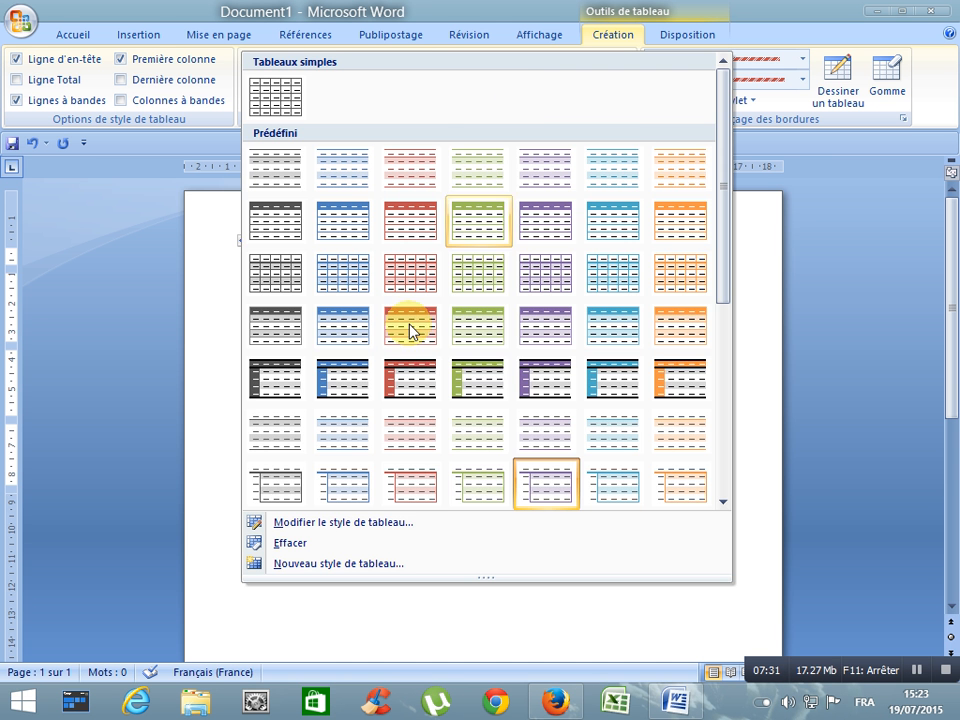
click(288, 488)
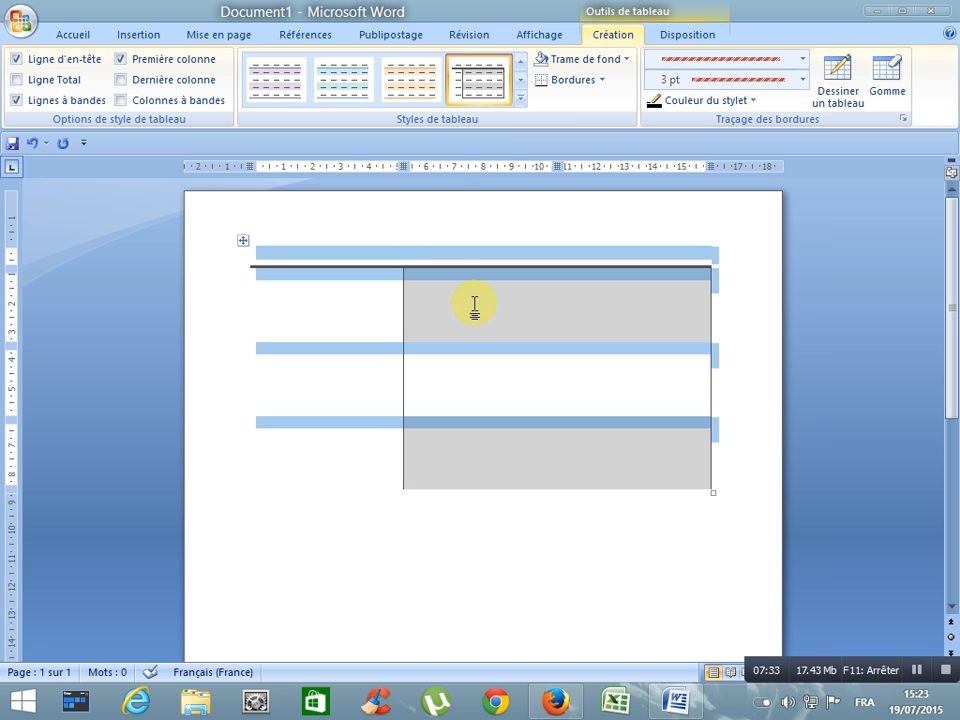
Apply all borders to the whole table in the red striped line style, keeping the whole table selected
click(92, 40)
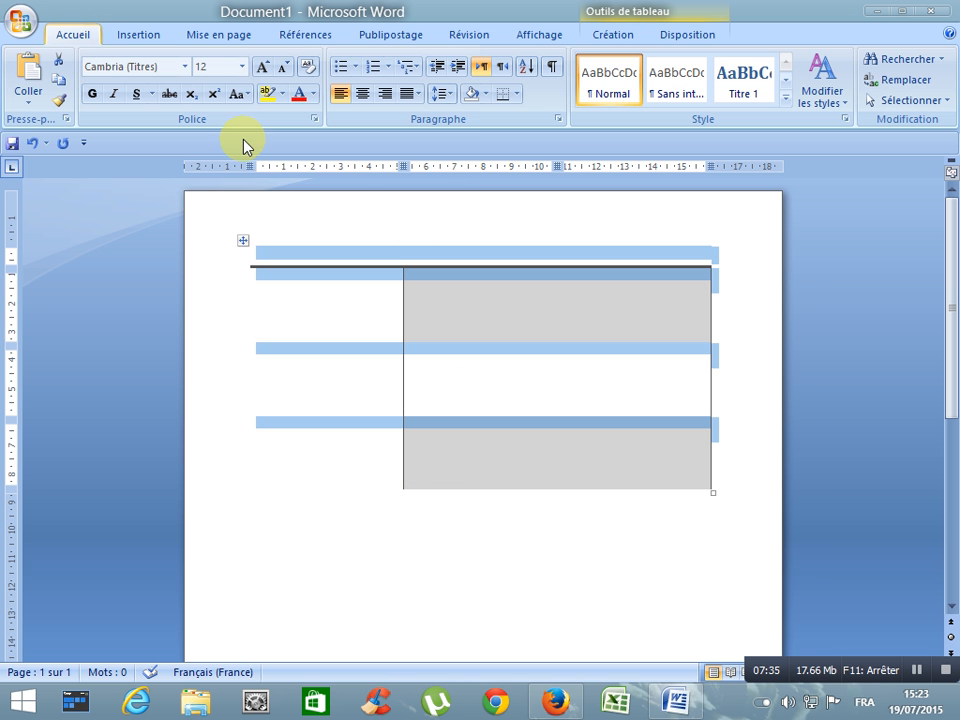
click(517, 95)
click(548, 223)
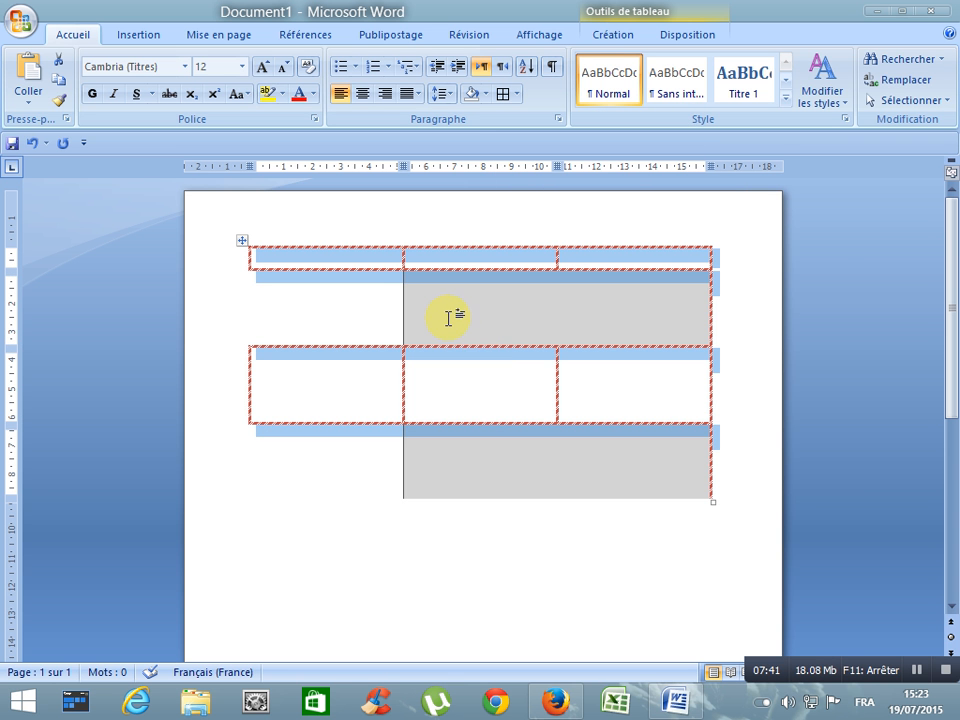
click(370, 305)
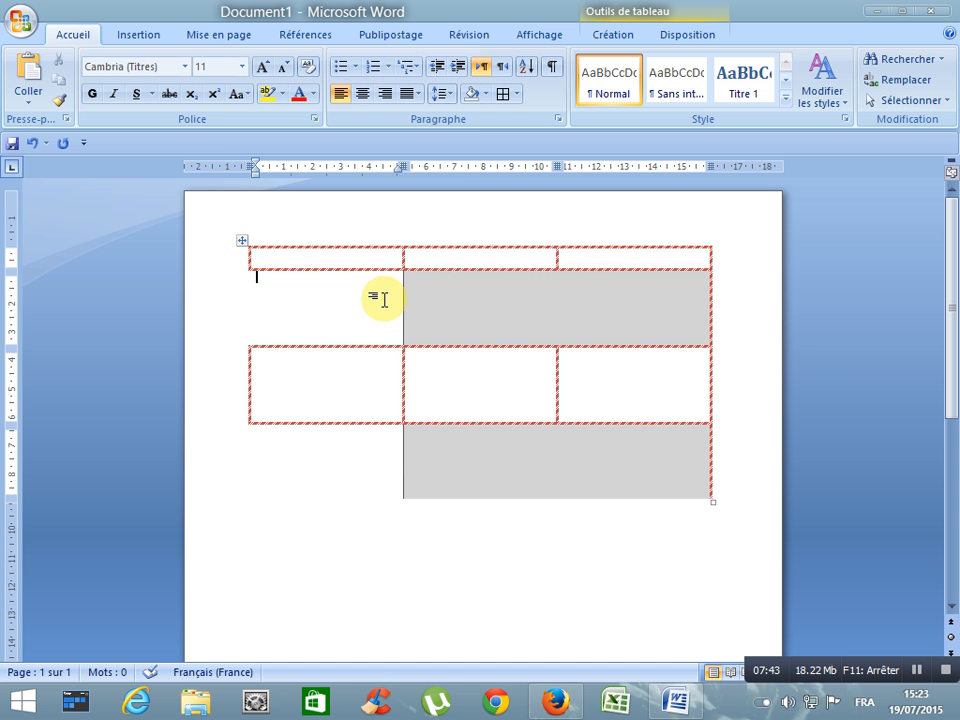
click(245, 242)
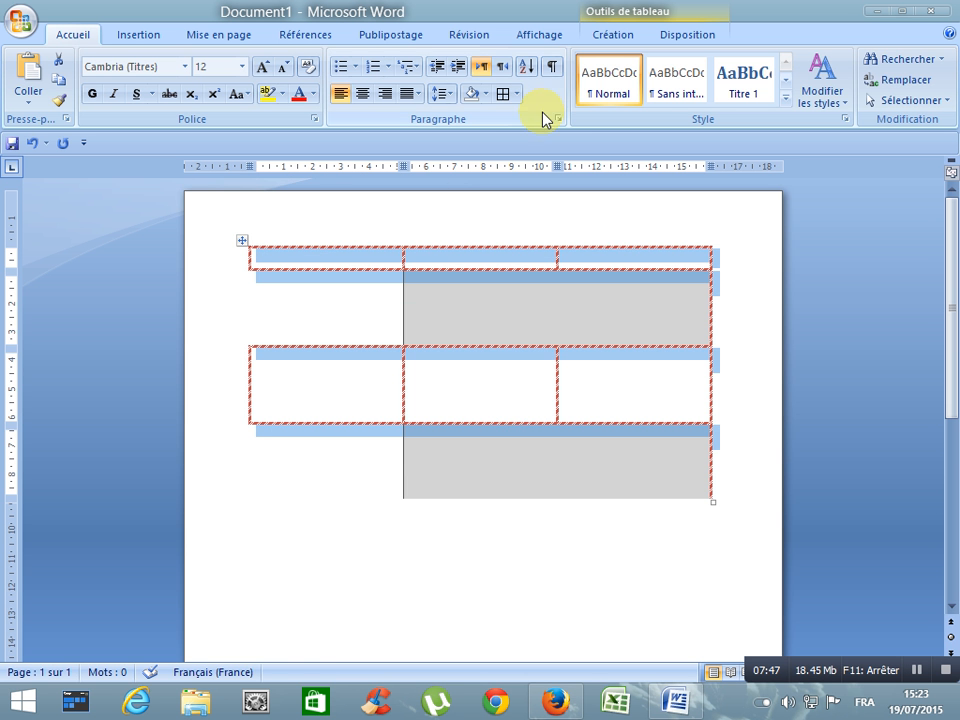
Undo the table style and border changes back to plain black lines, and redo only the red striped borders
click(33, 143)
click(33, 143)
click(33, 143)
click(33, 143)
click(33, 143)
click(33, 143)
click(33, 143)
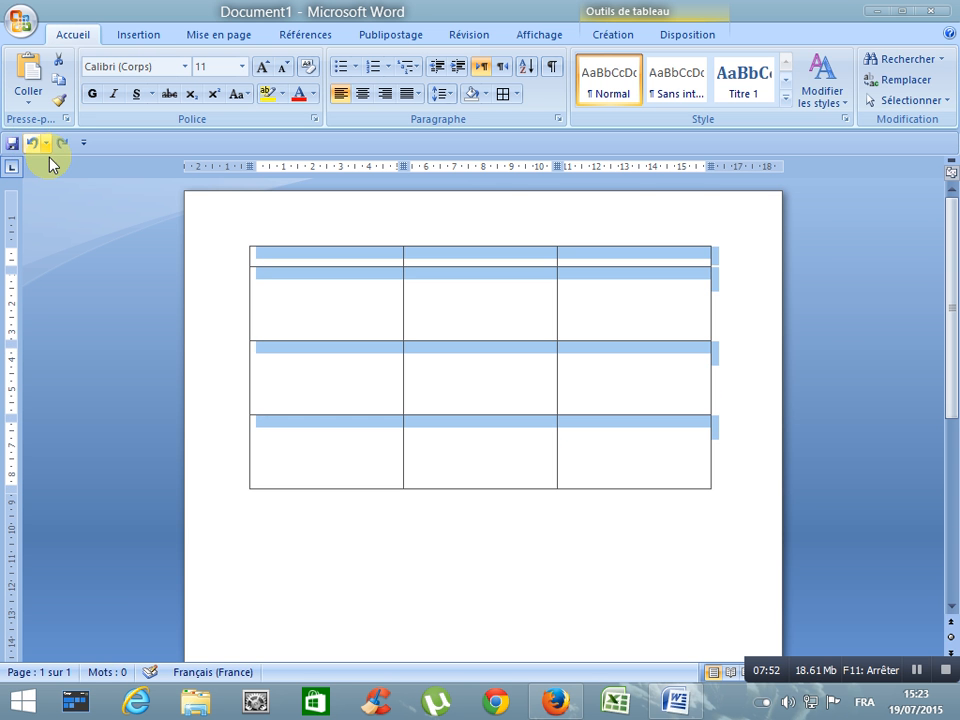
click(61, 144)
click(367, 292)
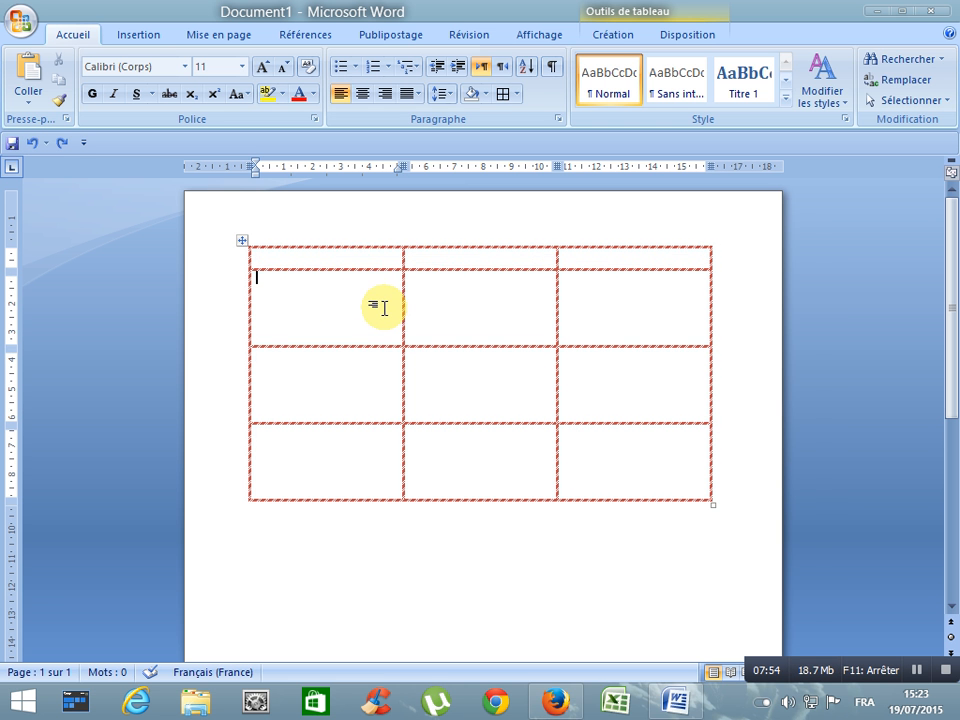
Select every cell of the table and shade them with a light blue theme colour
drag(364, 261, 615, 264)
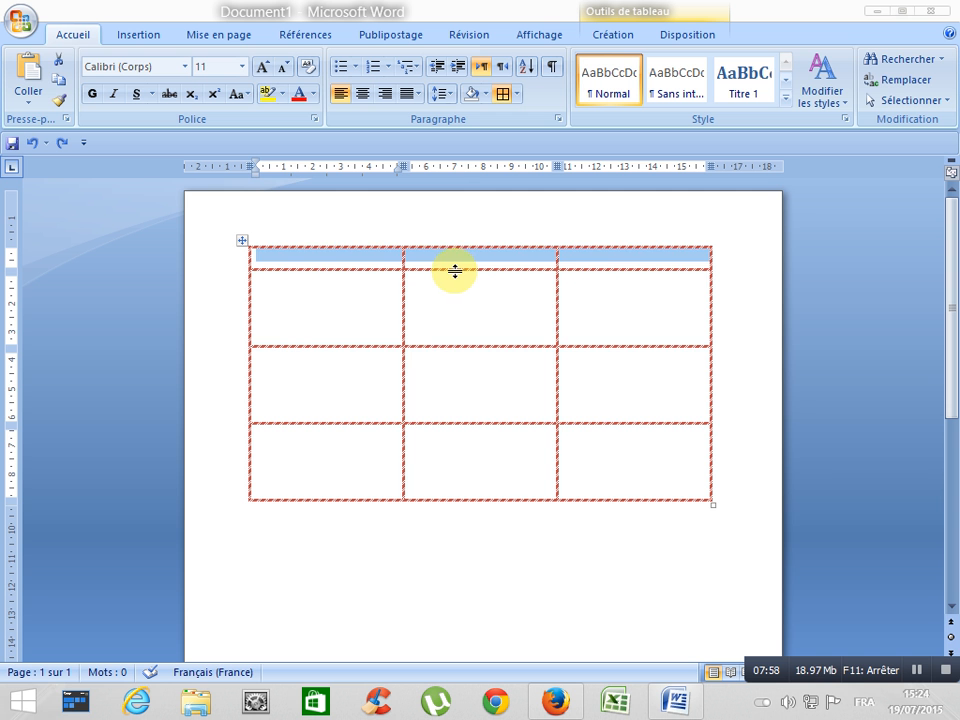
drag(375, 263, 620, 477)
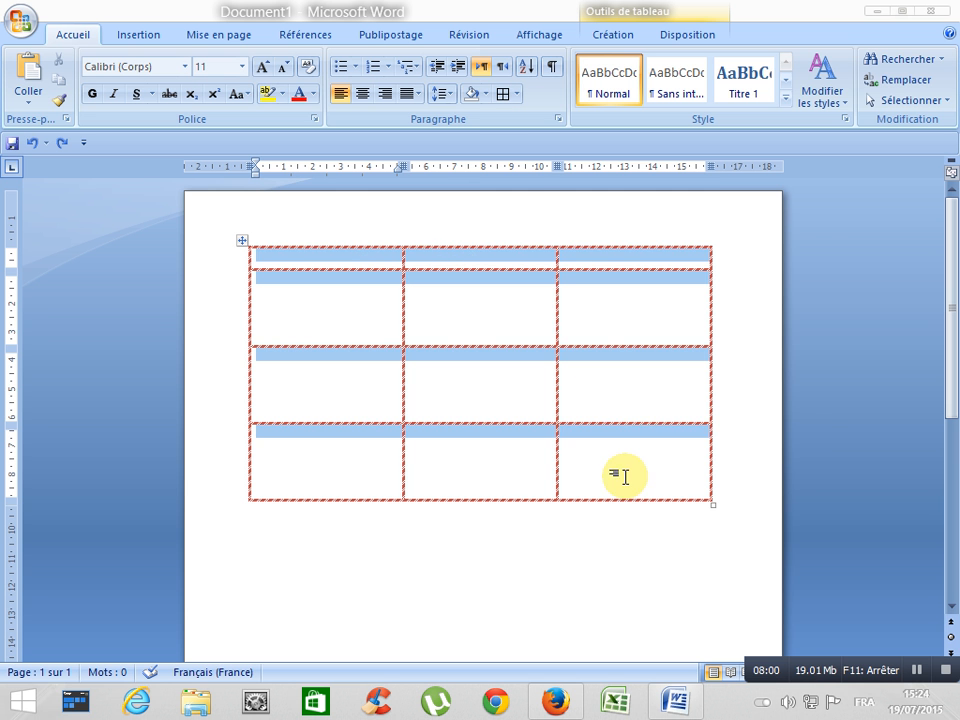
click(487, 97)
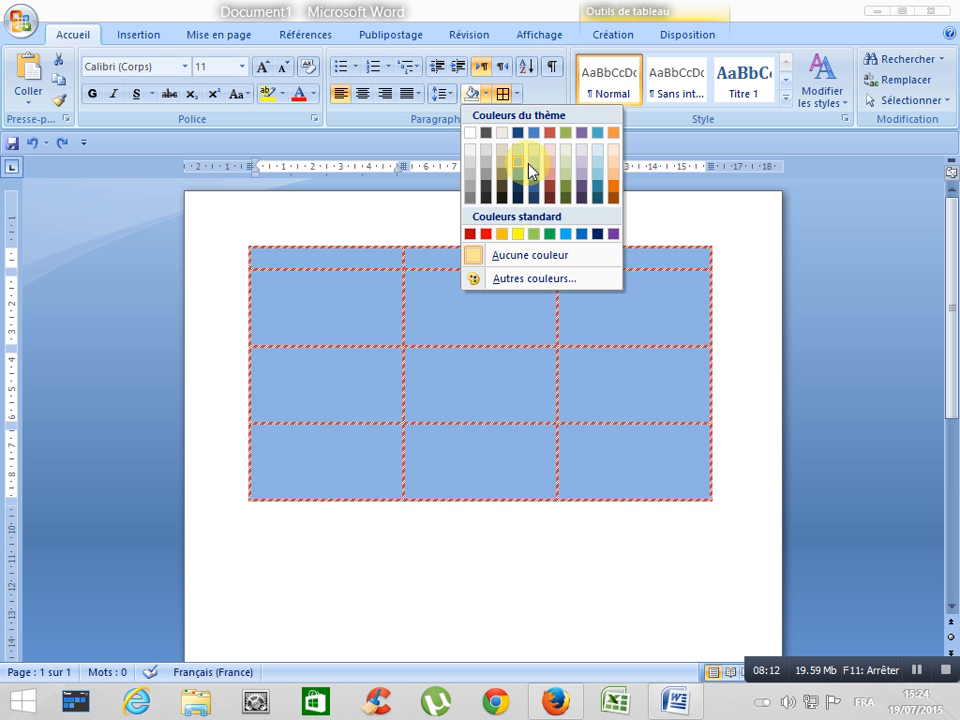
click(531, 163)
click(467, 296)
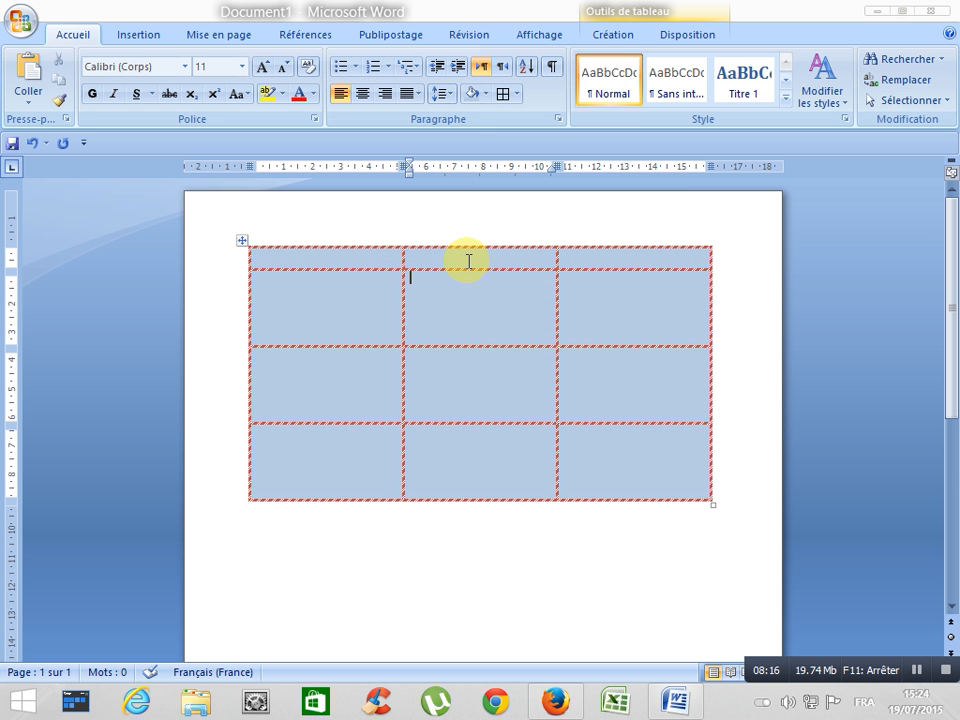
Resize the table's first row to about 1.8 cm high and its first column to about 5 cm wide
drag(457, 268, 453, 322)
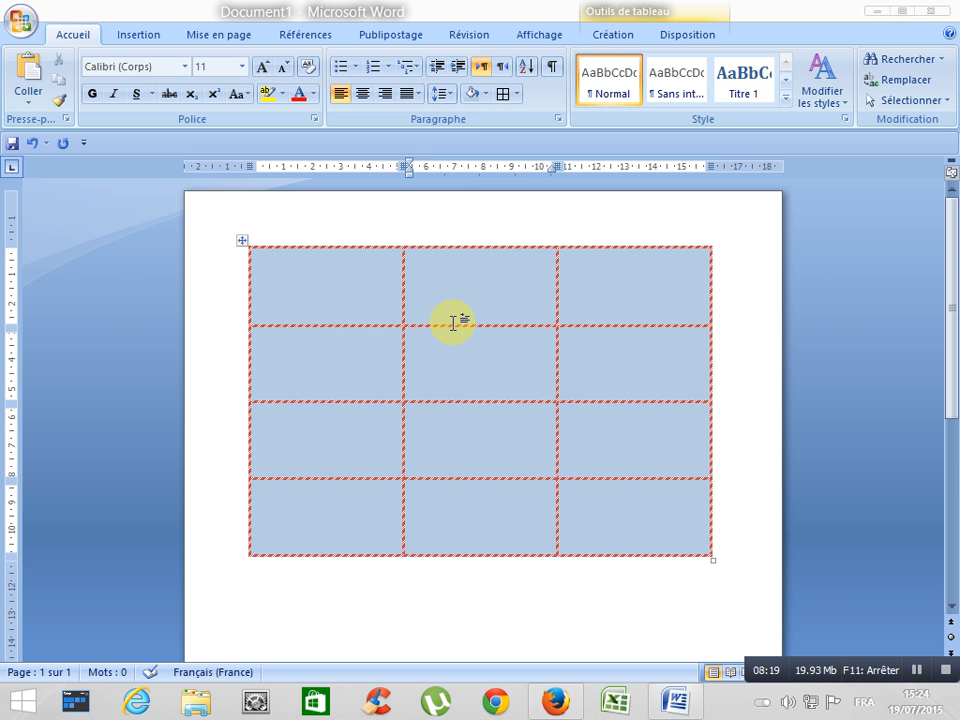
drag(476, 327, 481, 276)
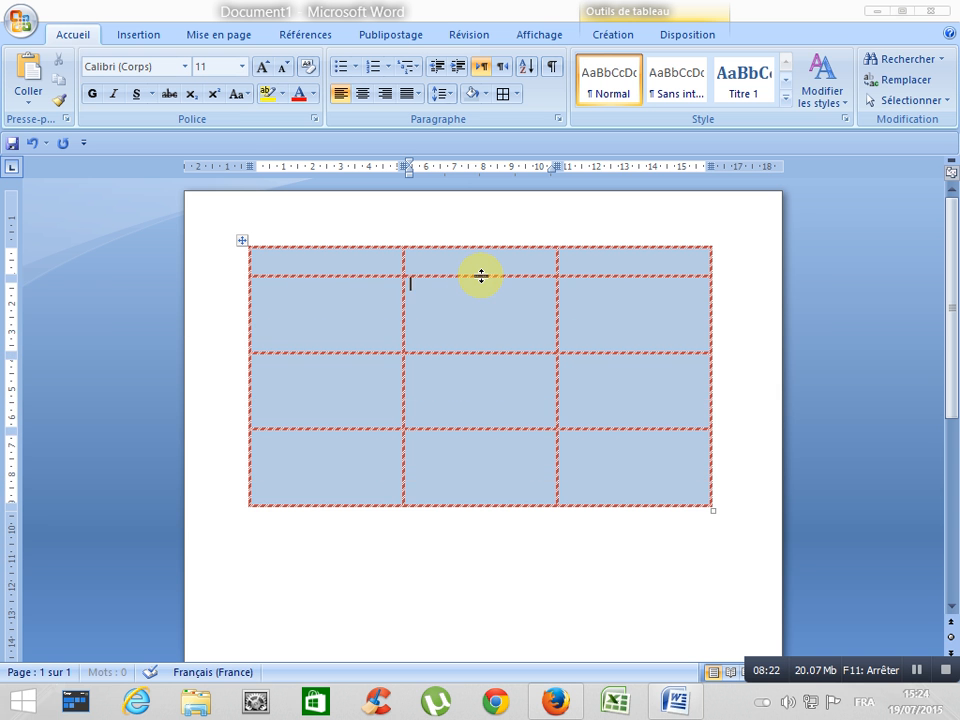
click(364, 302)
drag(403, 299, 367, 296)
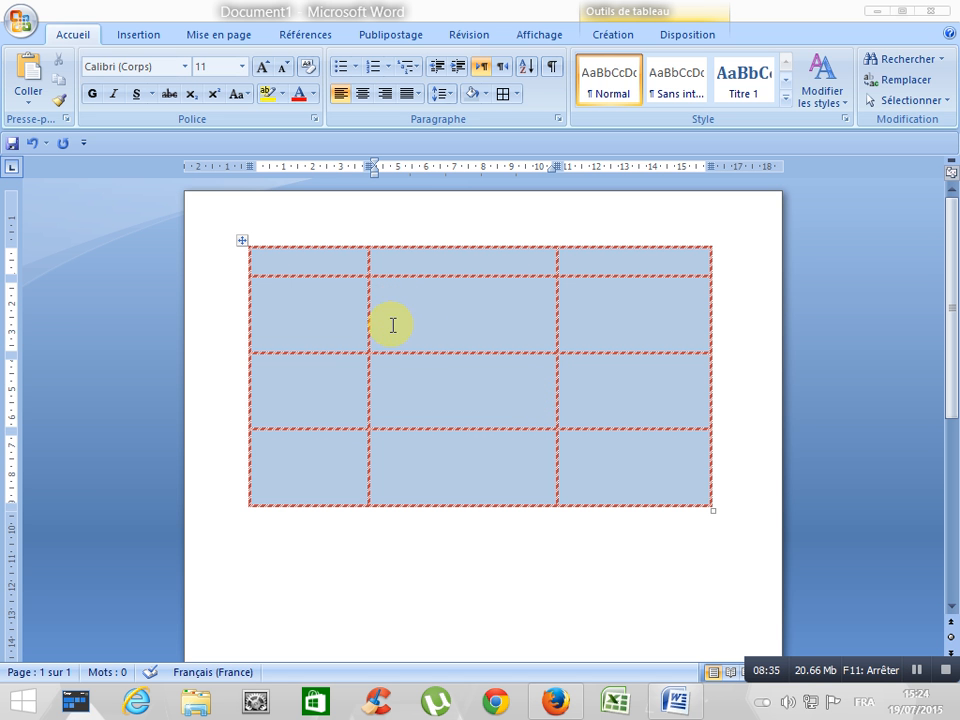
click(362, 310)
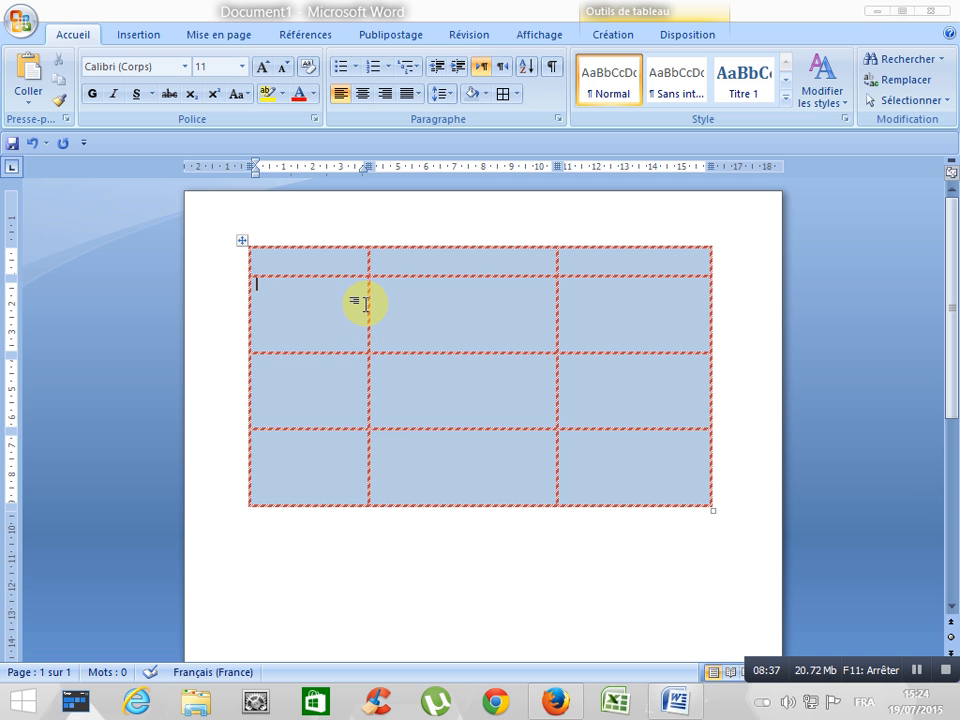
drag(367, 304, 390, 304)
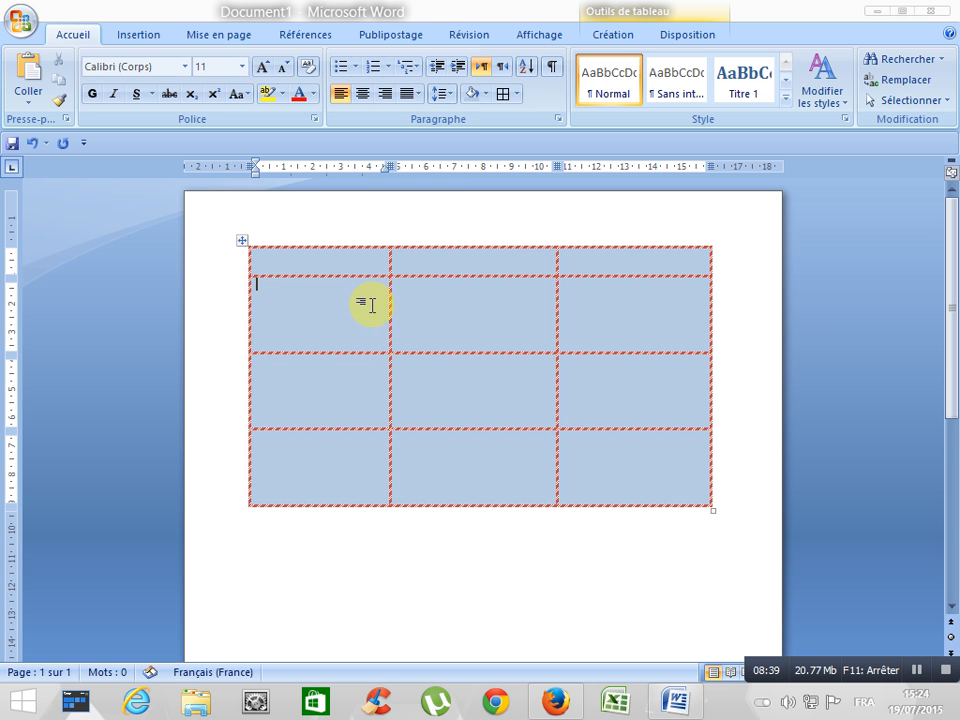
drag(361, 276, 363, 297)
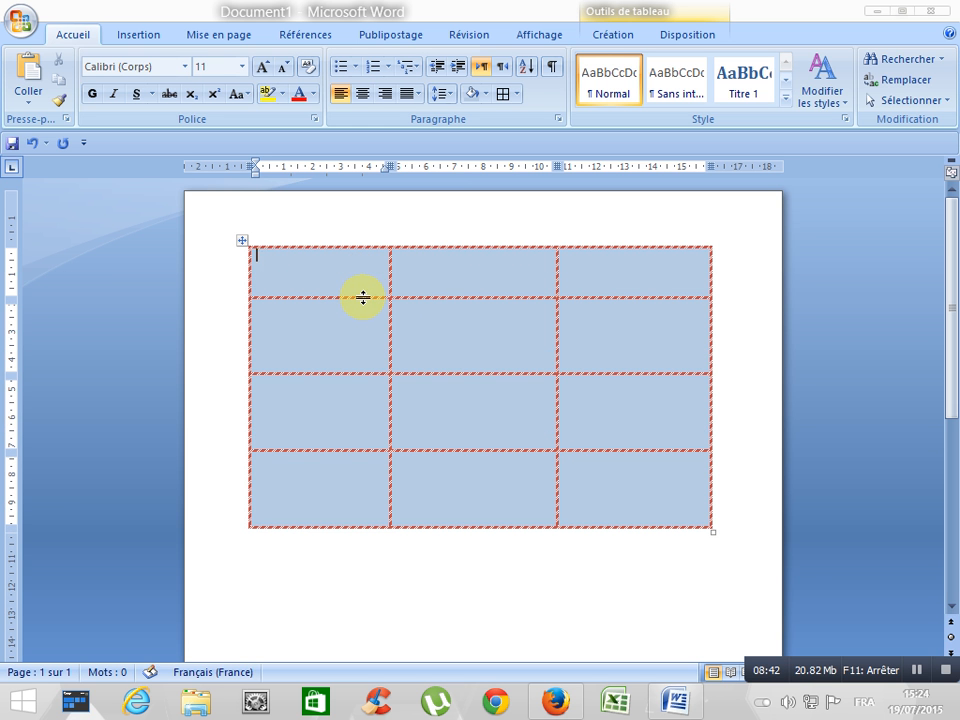
Fill the three cells of the table's first row with Janvier, Mars and Avril
click(429, 280)
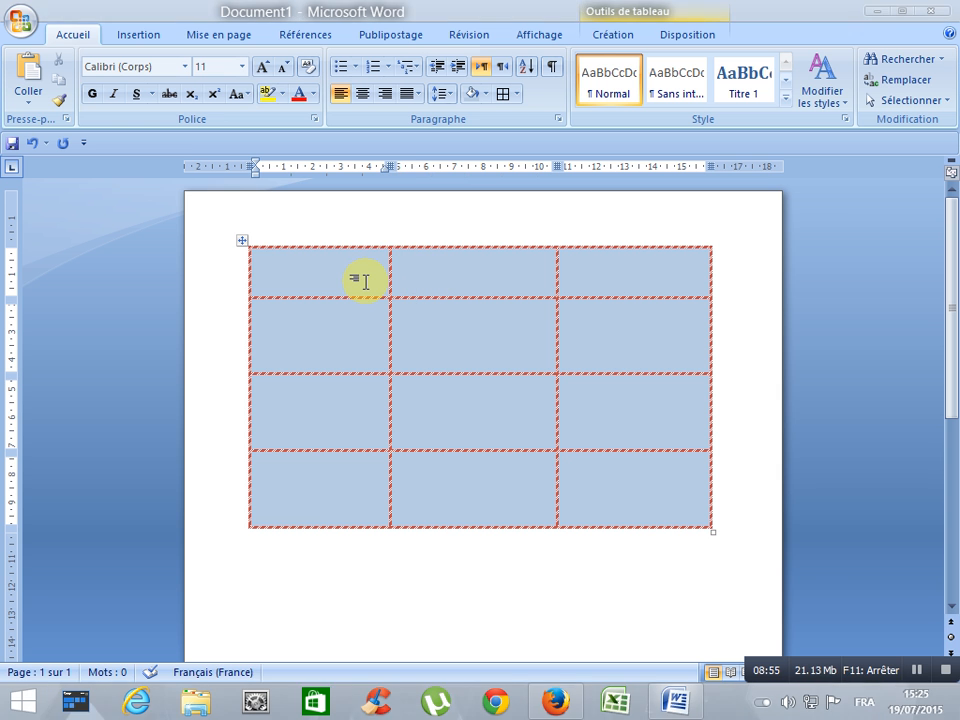
text(Janv)
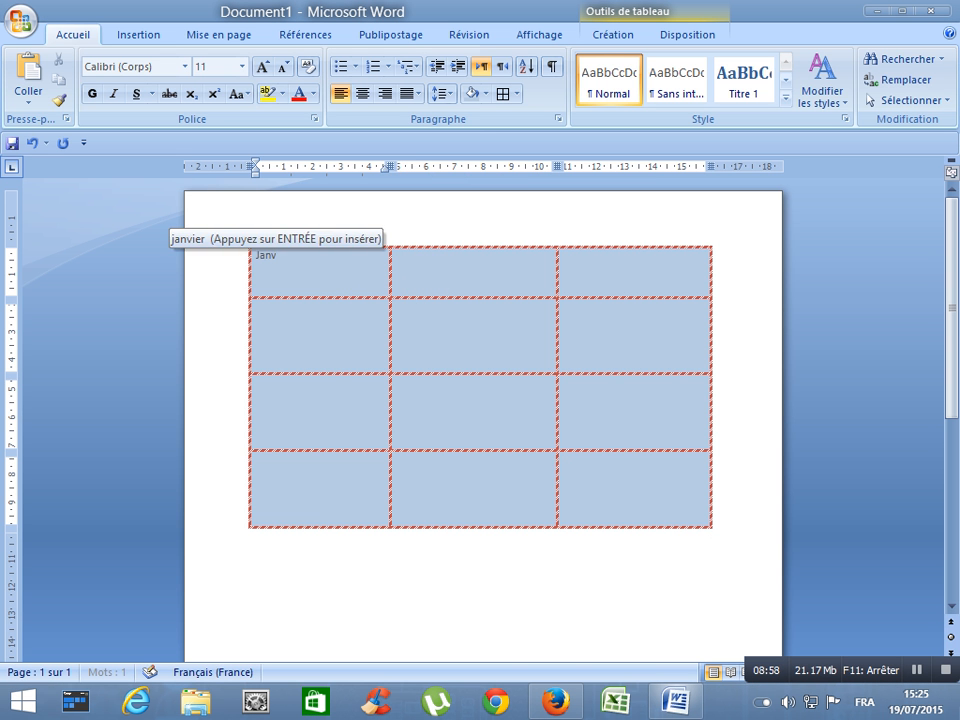
key(Return)
key(Tab)
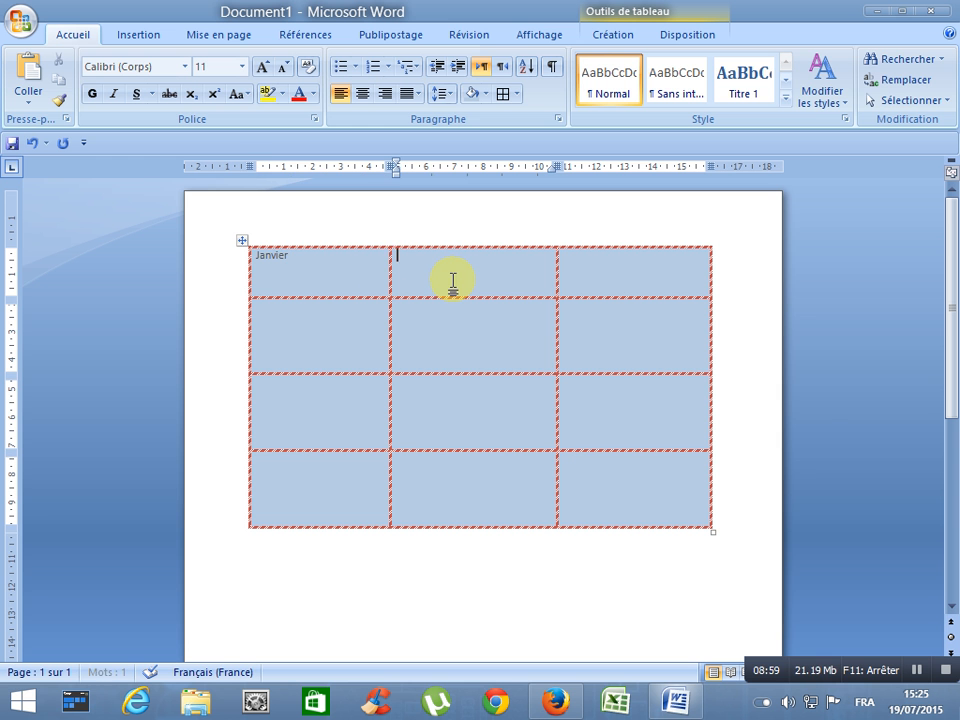
text(Mars)
key(Tab)
text(A)
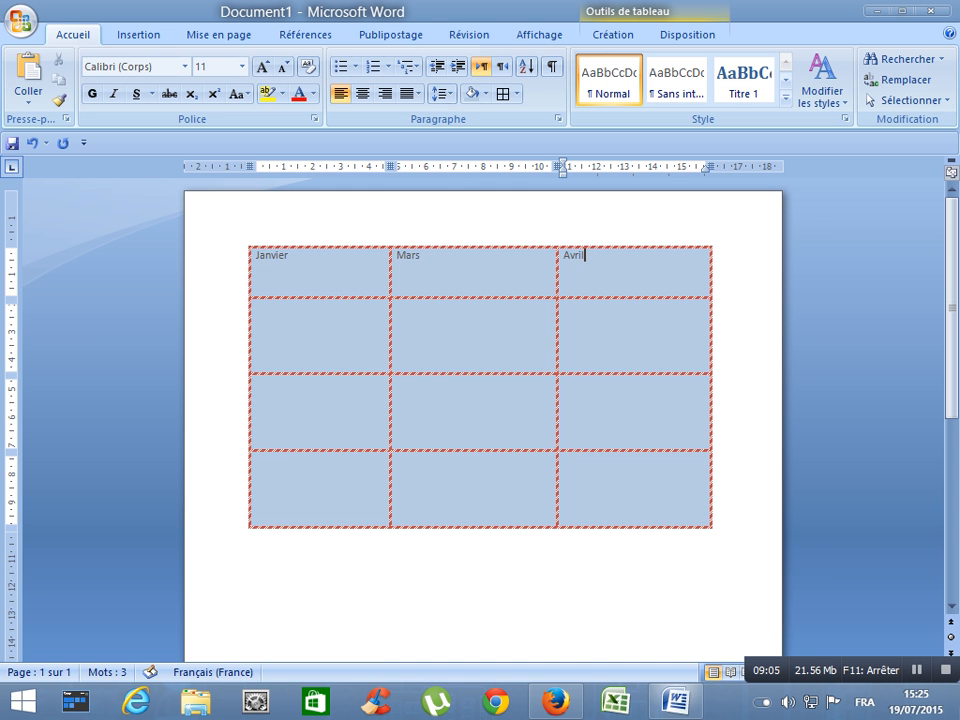